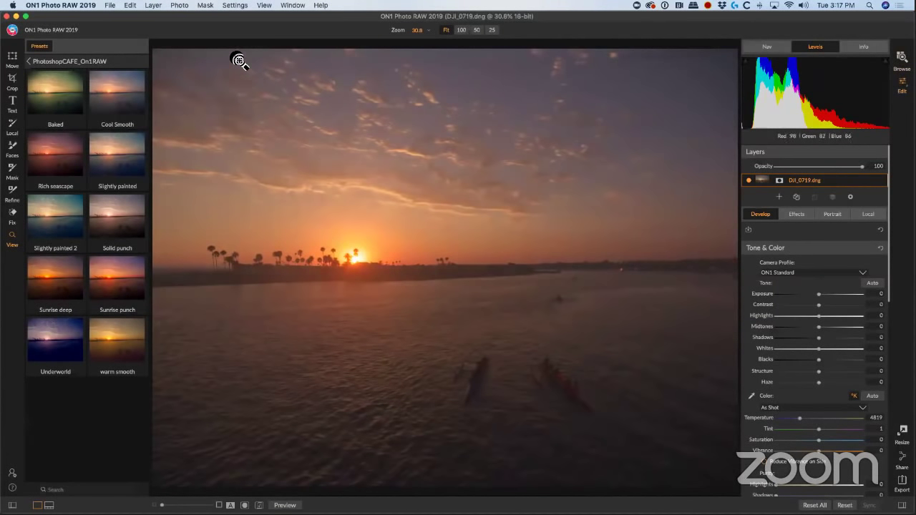
Add the brighter exposure DJI_0720.dng from the HDR folder as a layer above DJI_0719.dng
{"action": "left_click", "coordinate": [154, 6]}
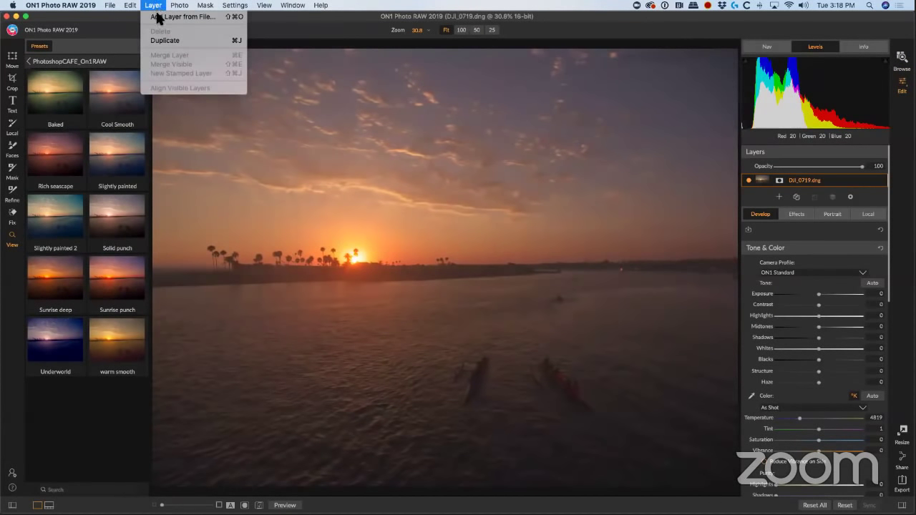
{"action": "left_click", "coordinate": [159, 16]}
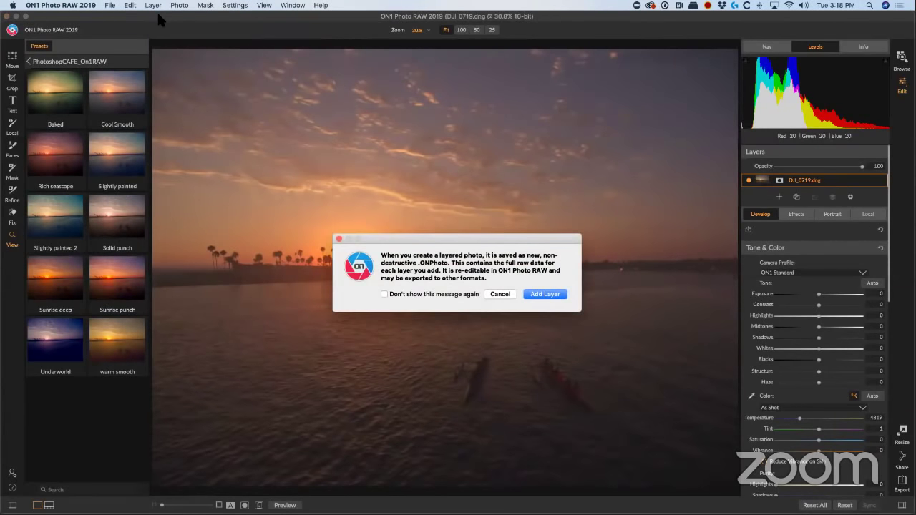
{"action": "left_click", "coordinate": [552, 294]}
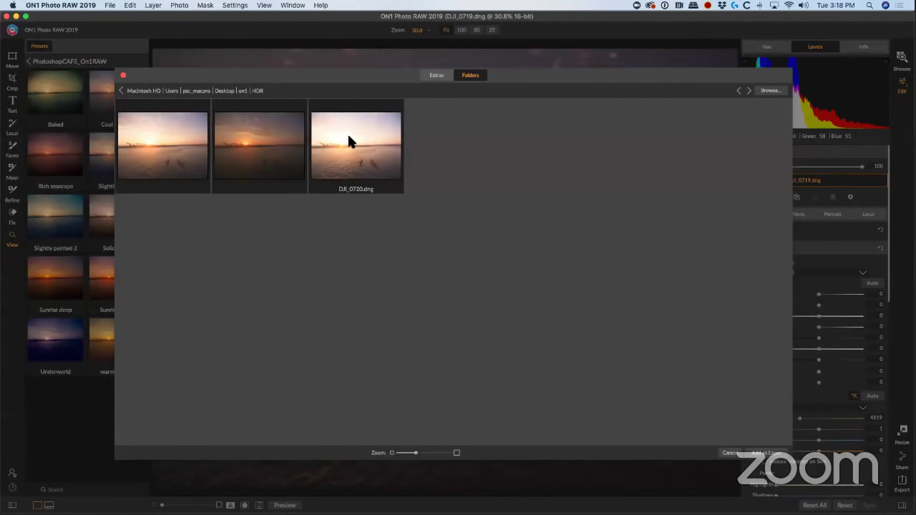
{"action": "left_click", "coordinate": [348, 140]}
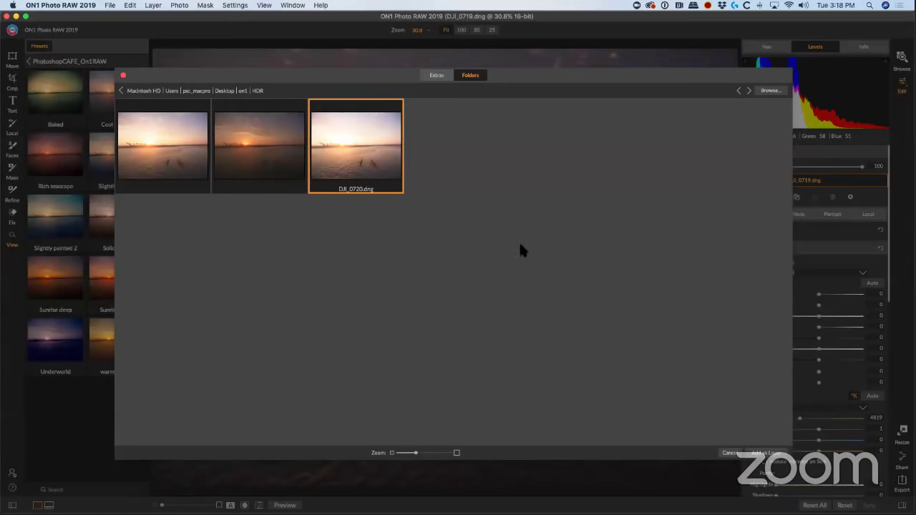
{"action": "left_click", "coordinate": [765, 452]}
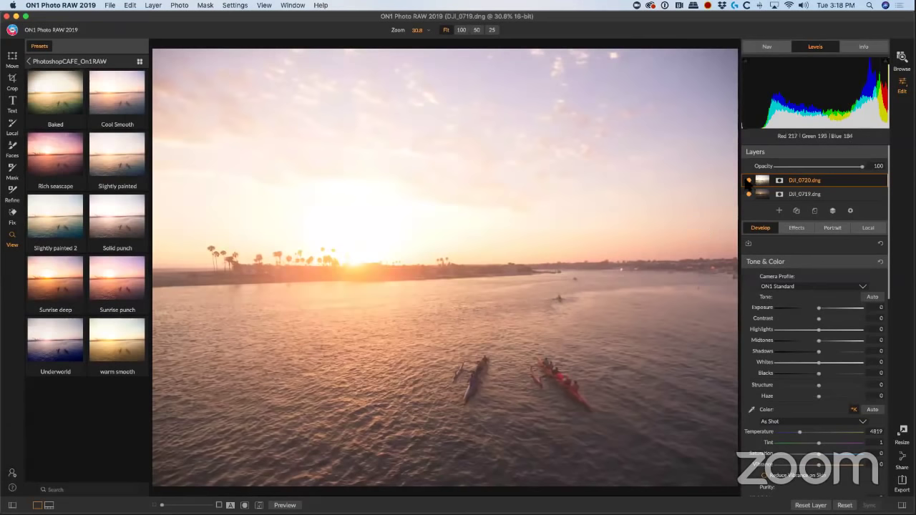
Compare the bright and dark exposures by toggling the visibility of the DJI_0720.dng layer, leaving it shown
{"action": "left_click", "coordinate": [749, 181]}
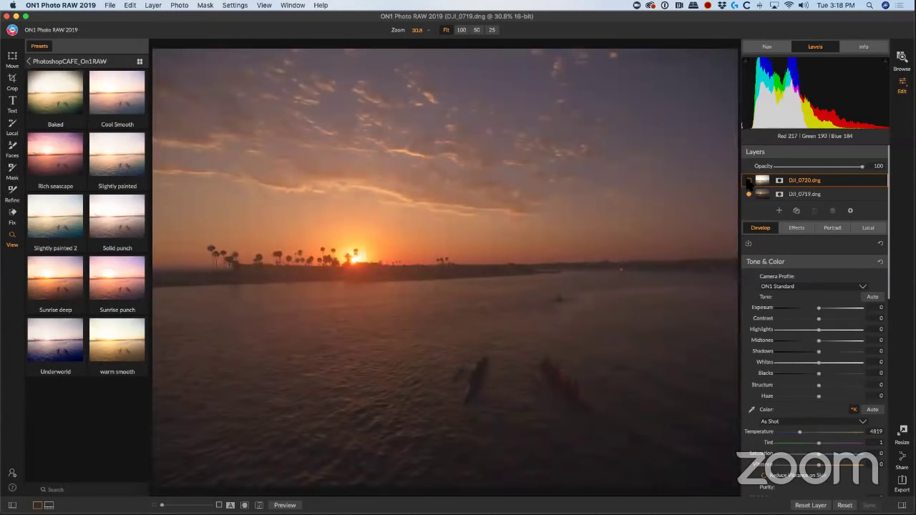
{"action": "left_click", "coordinate": [748, 181]}
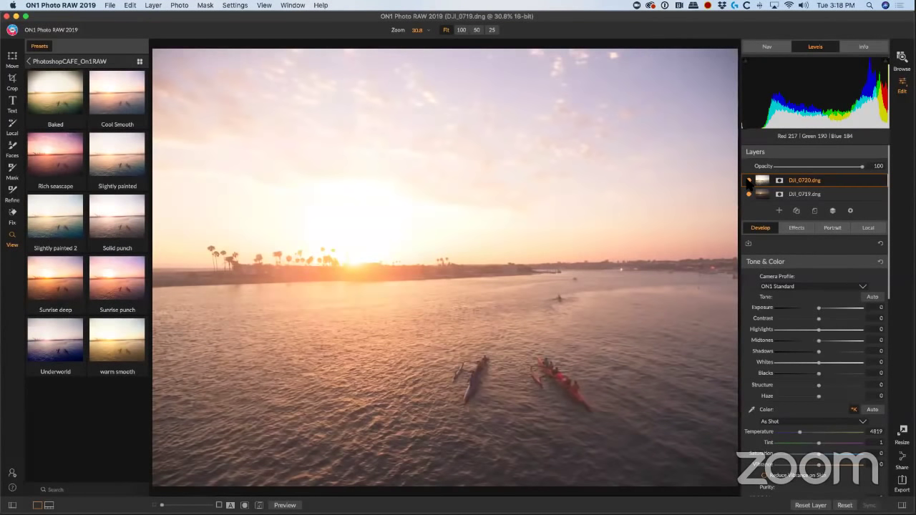
{"action": "left_click", "coordinate": [748, 181]}
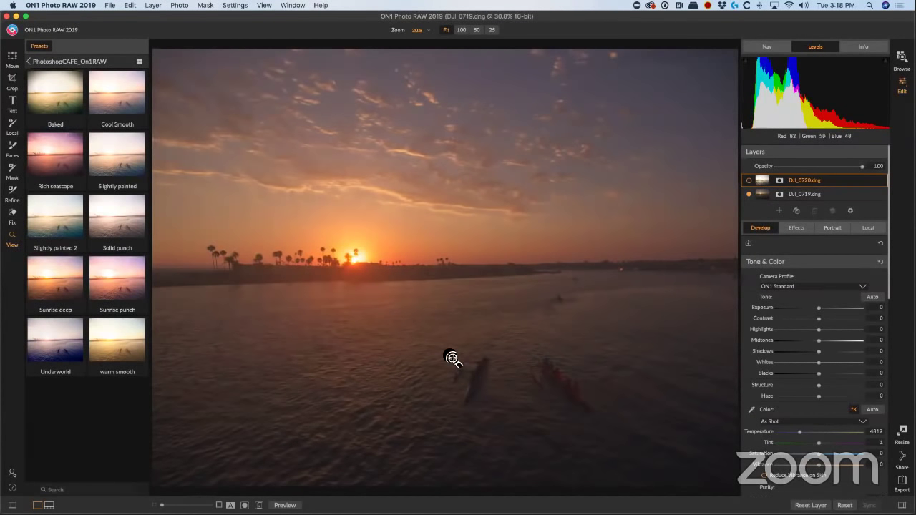
{"action": "left_click", "coordinate": [748, 181]}
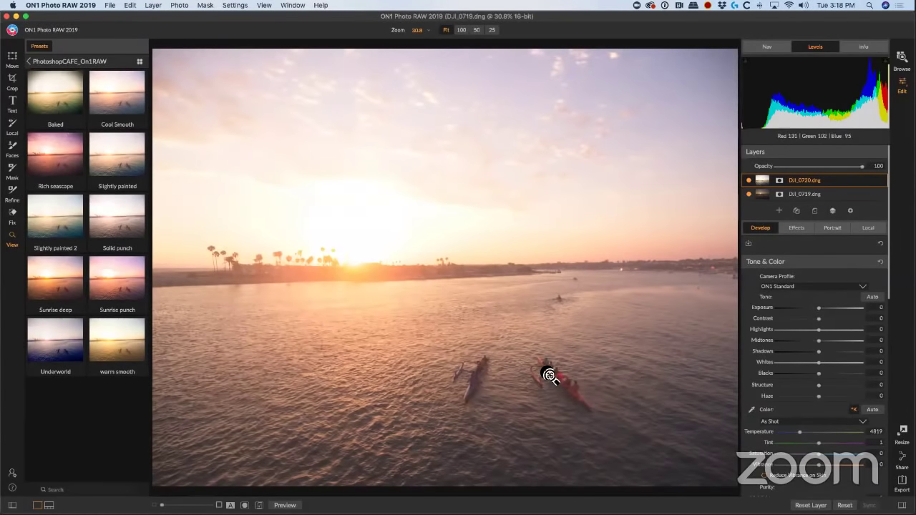
{"action": "left_click", "coordinate": [750, 183]}
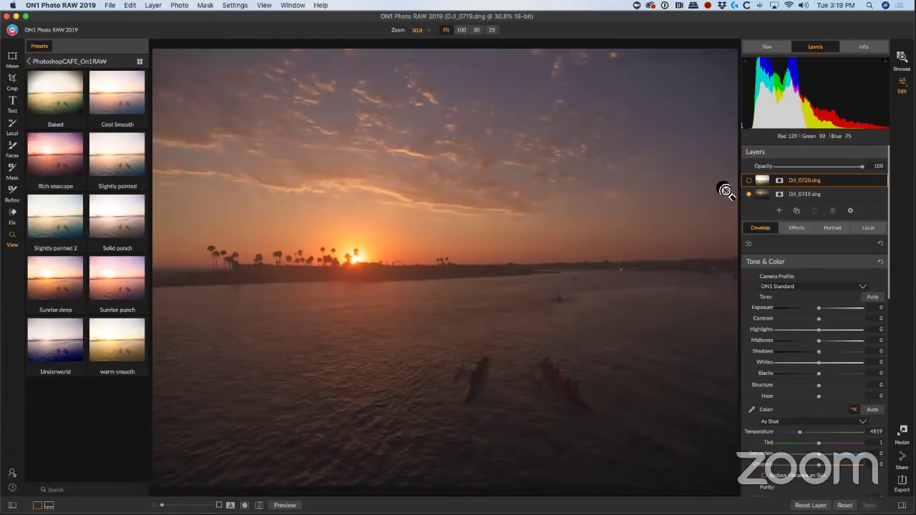
{"action": "left_click", "coordinate": [748, 181]}
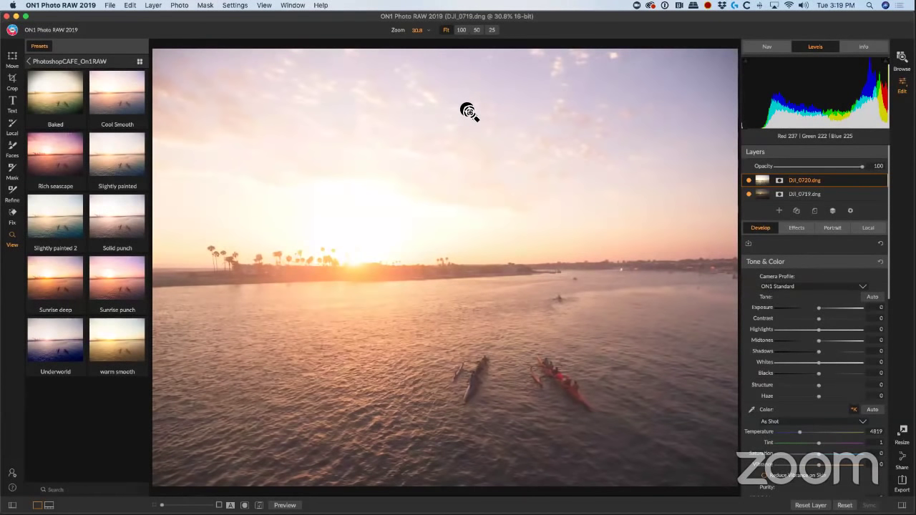
Place a Linear Top gradient local adjustment with exposure -1 over the sky of the DJI_0720.dng layer, near the horizon
{"action": "left_click", "coordinate": [52, 62]}
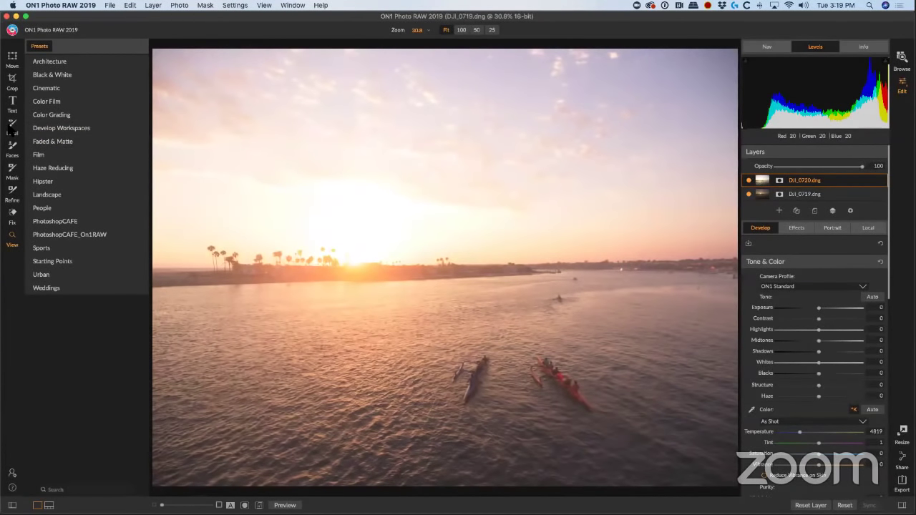
{"action": "left_click", "coordinate": [11, 126]}
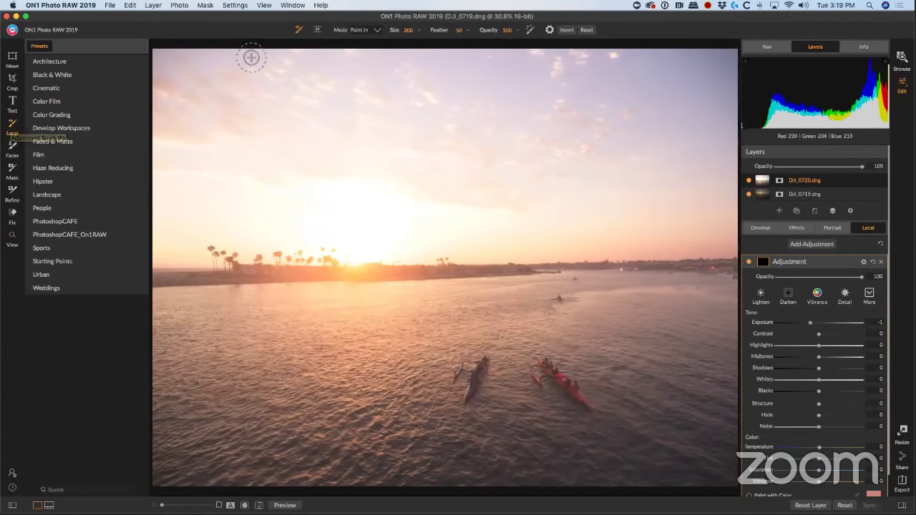
{"action": "left_click", "coordinate": [318, 30]}
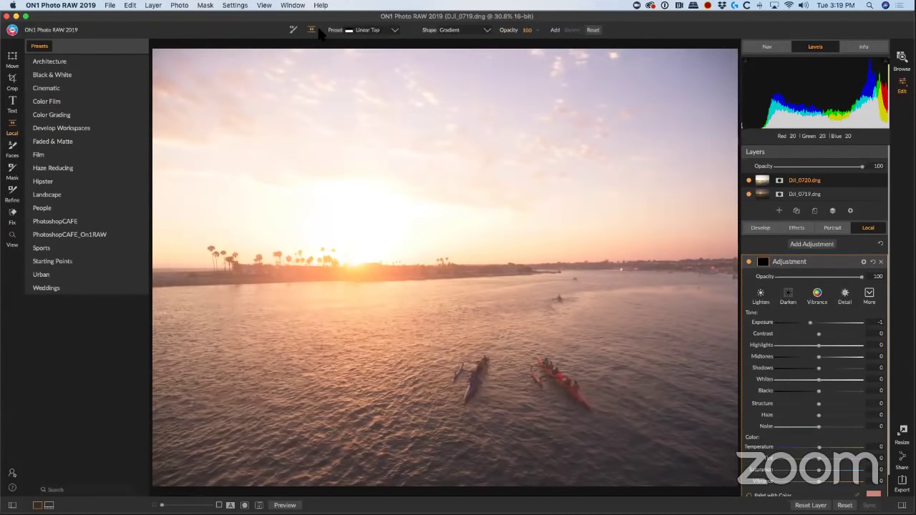
{"action": "left_click", "coordinate": [381, 31]}
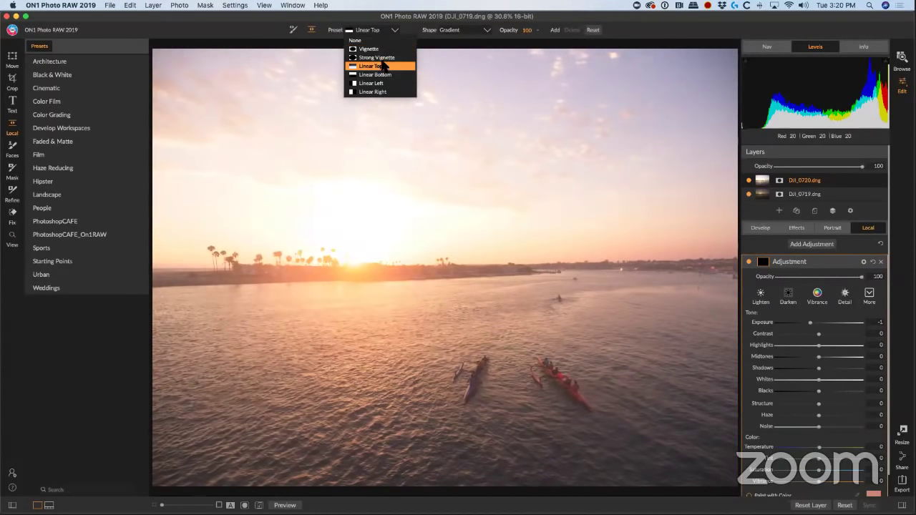
{"action": "left_click", "coordinate": [383, 65]}
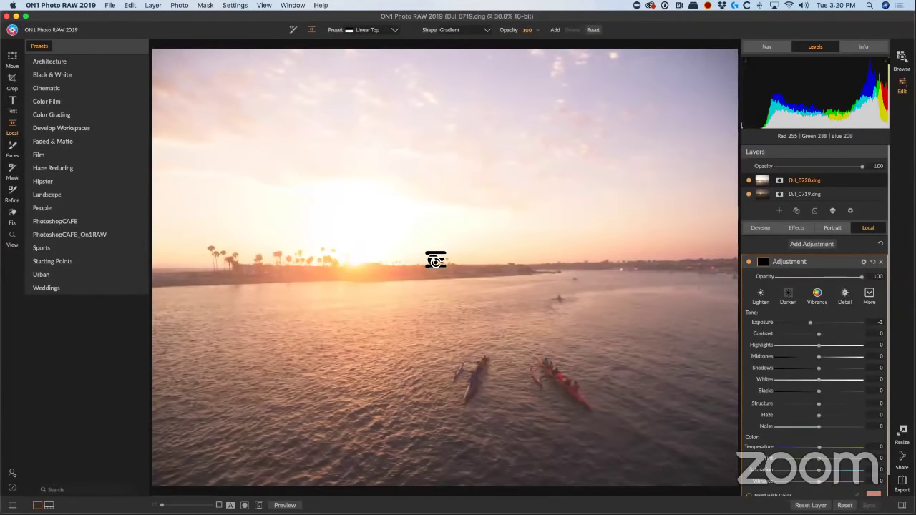
{"action": "left_click", "coordinate": [436, 251]}
{"action": "left_click_drag", "start_coordinate": [437, 253], "coordinate": [435, 279]}
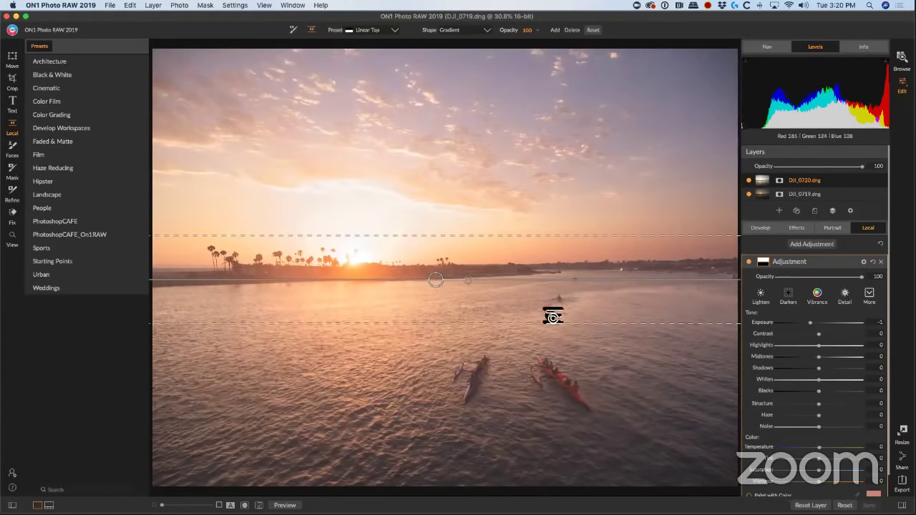
Refine the sky gradient by narrowing its transition and shifting it below the shoreline onto the water
{"action": "mouse_move", "coordinate": [435, 279]}
{"action": "left_mouse_down"}
{"action": "mouse_move", "coordinate": [436, 427]}
{"action": "mouse_move", "coordinate": [449, 70]}
{"action": "mouse_move", "coordinate": [436, 398]}
{"action": "mouse_move", "coordinate": [432, 273]}
{"action": "left_mouse_up"}
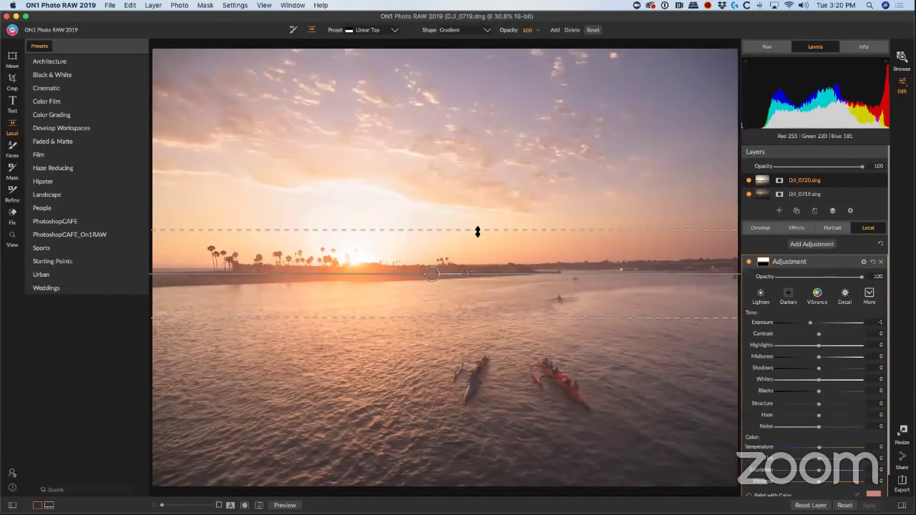
{"action": "mouse_move", "coordinate": [477, 231]}
{"action": "left_mouse_down"}
{"action": "mouse_move", "coordinate": [482, 137]}
{"action": "mouse_move", "coordinate": [482, 269]}
{"action": "mouse_move", "coordinate": [487, 210]}
{"action": "mouse_move", "coordinate": [487, 240]}
{"action": "left_mouse_up"}
{"action": "left_click_drag", "start_coordinate": [432, 275], "coordinate": [434, 310]}
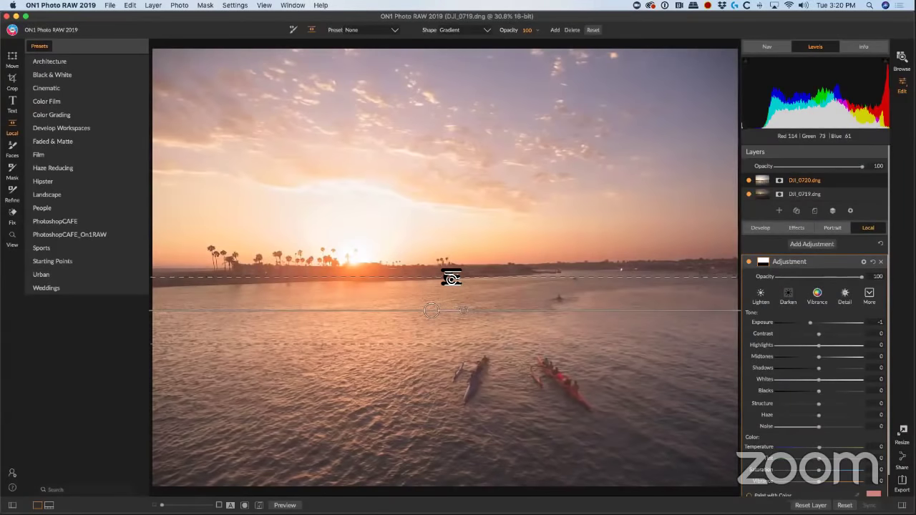
{"action": "mouse_move", "coordinate": [451, 278]}
{"action": "left_mouse_down"}
{"action": "mouse_move", "coordinate": [445, 272]}
{"action": "mouse_move", "coordinate": [459, 269]}
{"action": "left_mouse_up"}
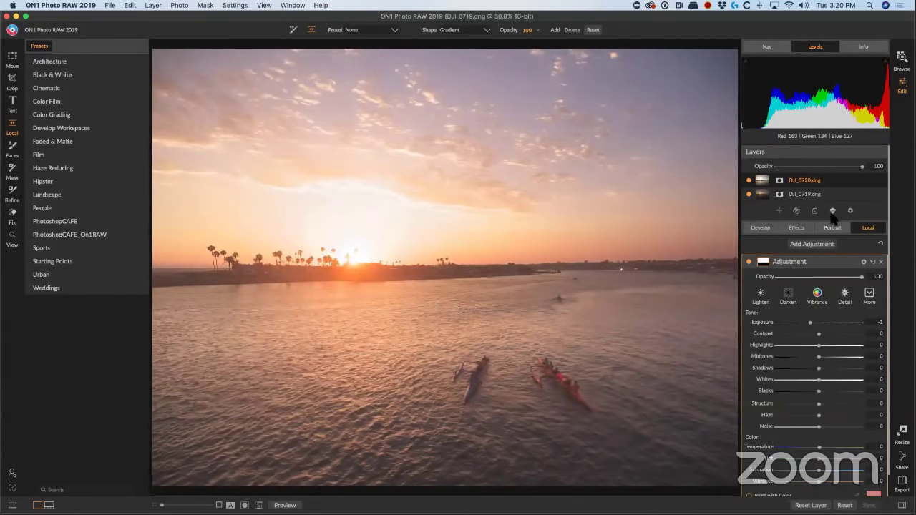
Turn off the local sky adjustment on the DJI_0720.dng layer
{"action": "left_click", "coordinate": [771, 232]}
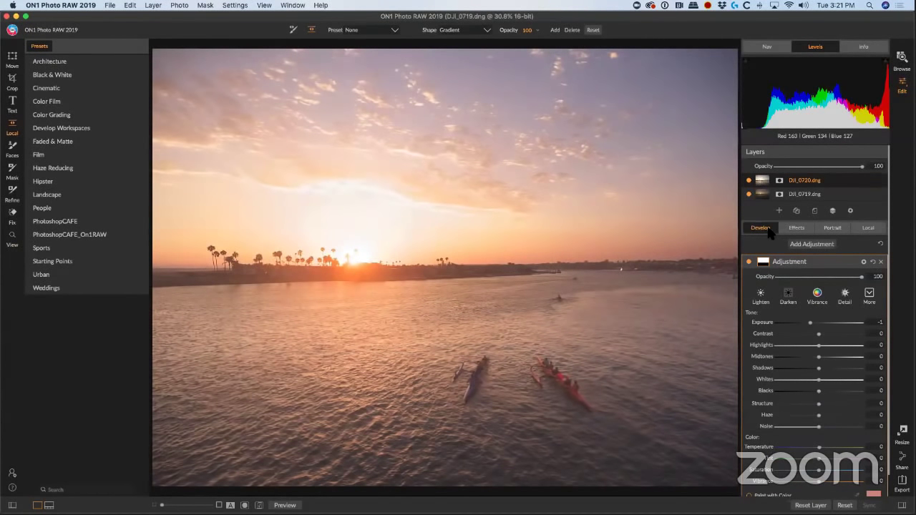
{"action": "left_click", "coordinate": [868, 227]}
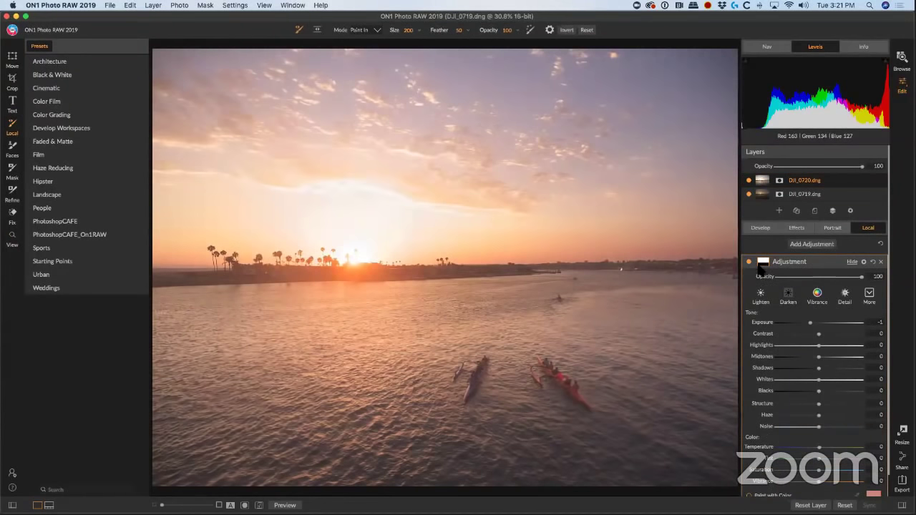
{"action": "left_click", "coordinate": [749, 262]}
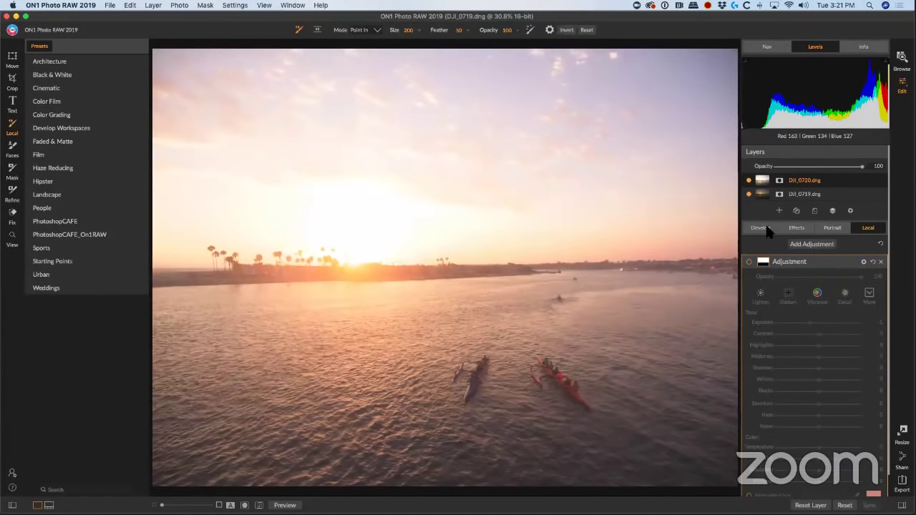
Mask the sky out of the DJI_0720.dng layer with a Linear Top gradient just below the horizon and adjust its feather
{"action": "left_click", "coordinate": [762, 180]}
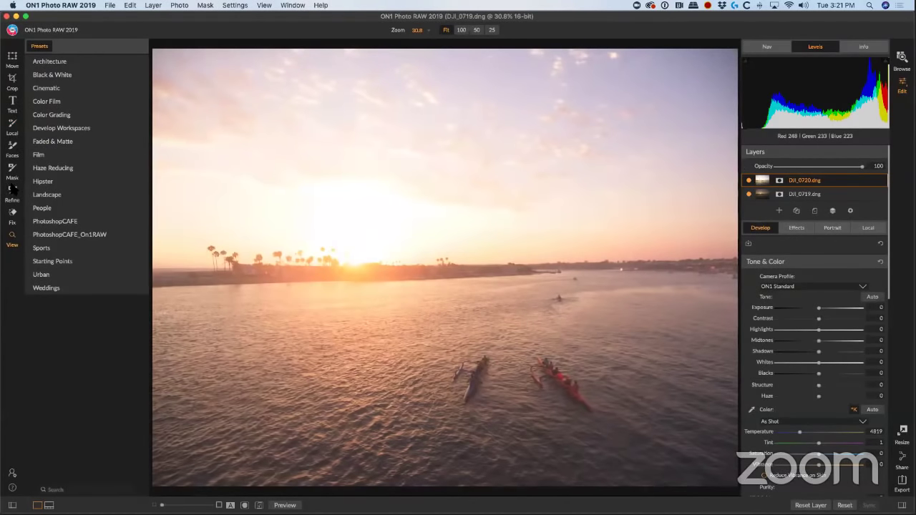
{"action": "left_click", "coordinate": [11, 126]}
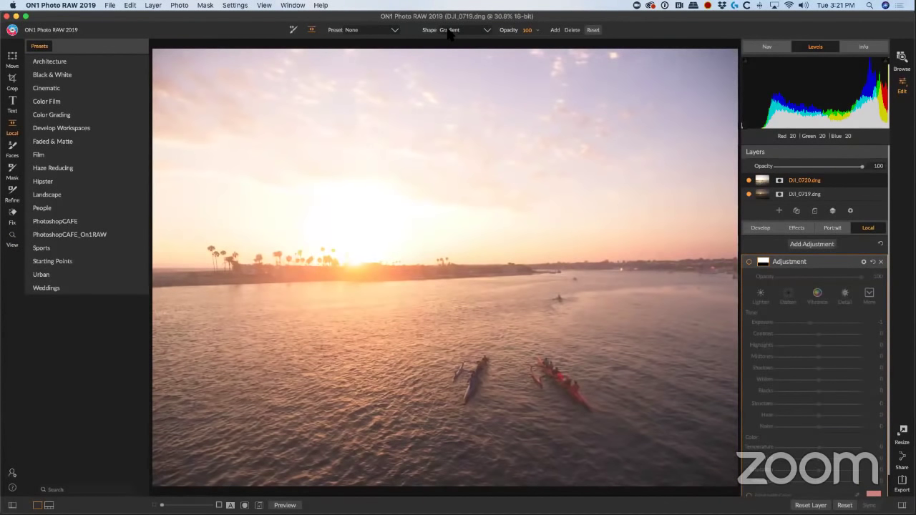
{"action": "left_click", "coordinate": [380, 33]}
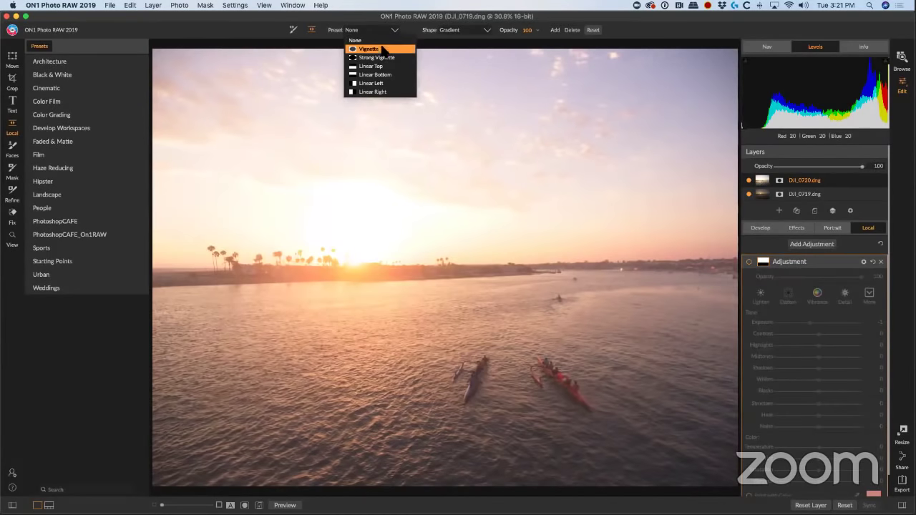
{"action": "left_click", "coordinate": [371, 66]}
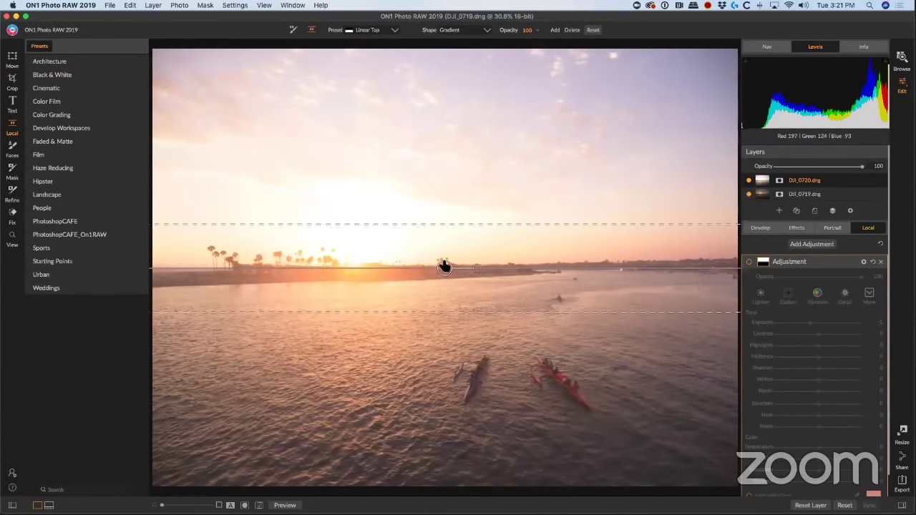
{"action": "mouse_move", "coordinate": [443, 268]}
{"action": "left_mouse_down"}
{"action": "mouse_move", "coordinate": [442, 141]}
{"action": "mouse_move", "coordinate": [460, 150]}
{"action": "mouse_move", "coordinate": [441, 331]}
{"action": "mouse_move", "coordinate": [437, 260]}
{"action": "left_mouse_up"}
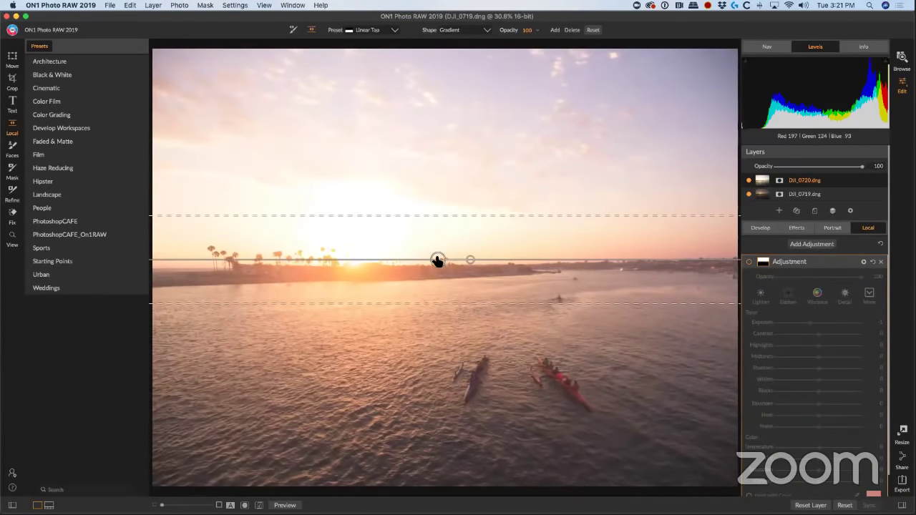
{"action": "left_click", "coordinate": [805, 181]}
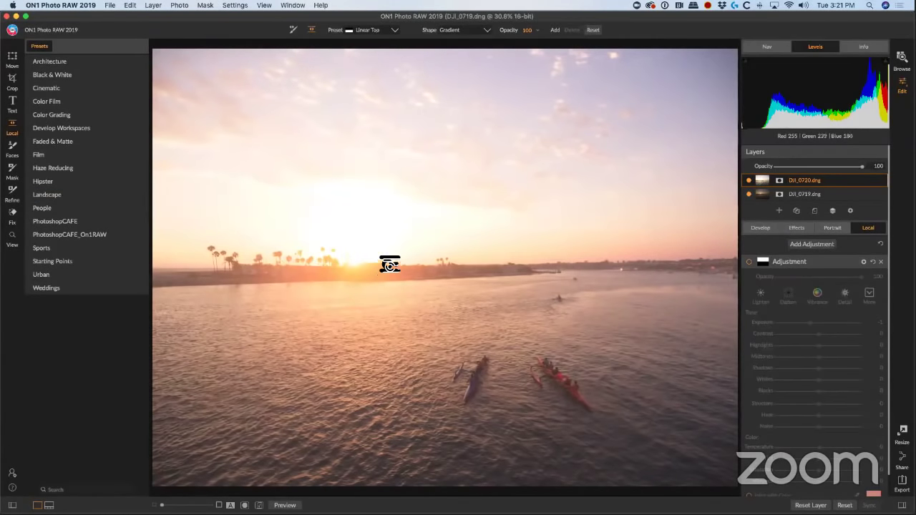
{"action": "left_click_drag", "start_coordinate": [388, 265], "coordinate": [392, 281]}
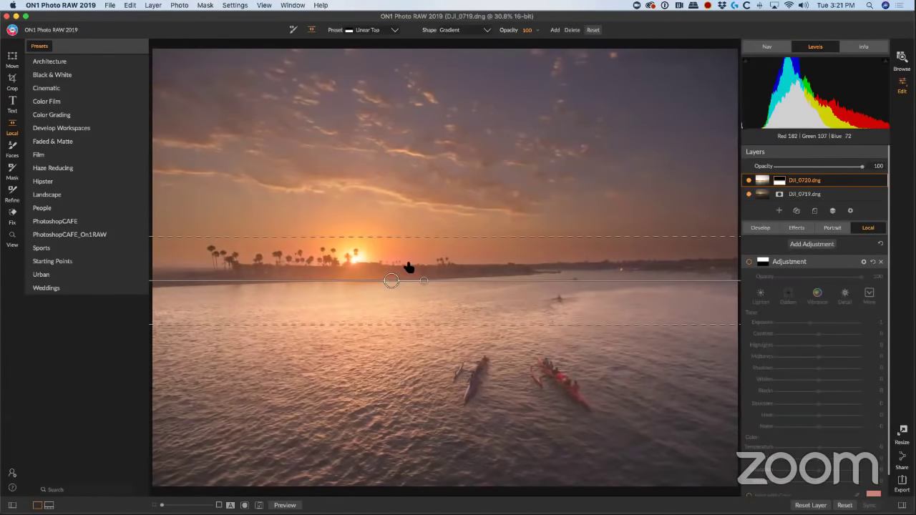
{"action": "left_click_drag", "start_coordinate": [437, 238], "coordinate": [436, 212]}
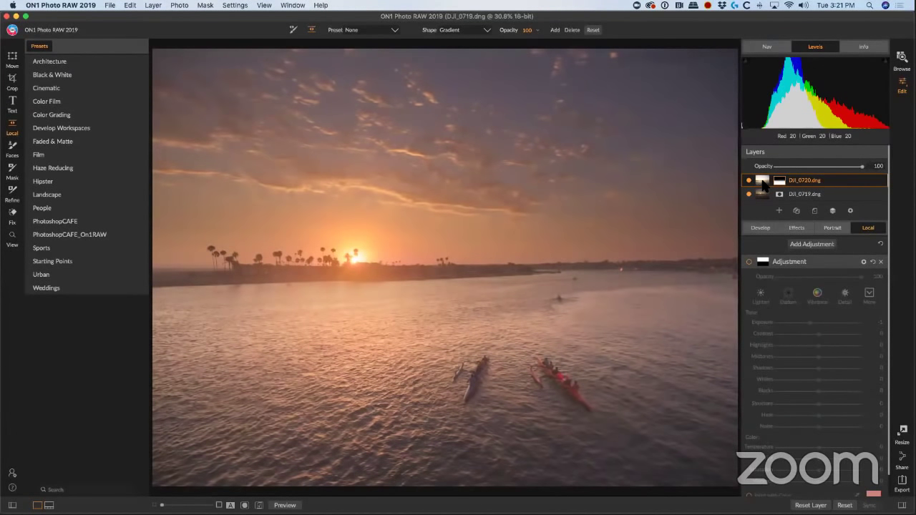
Develop the DJI_0719.dng layer with Exposure 0.45, Contrast 23, Highlights -64, Midtones 15, Shadows 7, Whites 4 and Blacks -37
{"action": "left_click", "coordinate": [766, 229]}
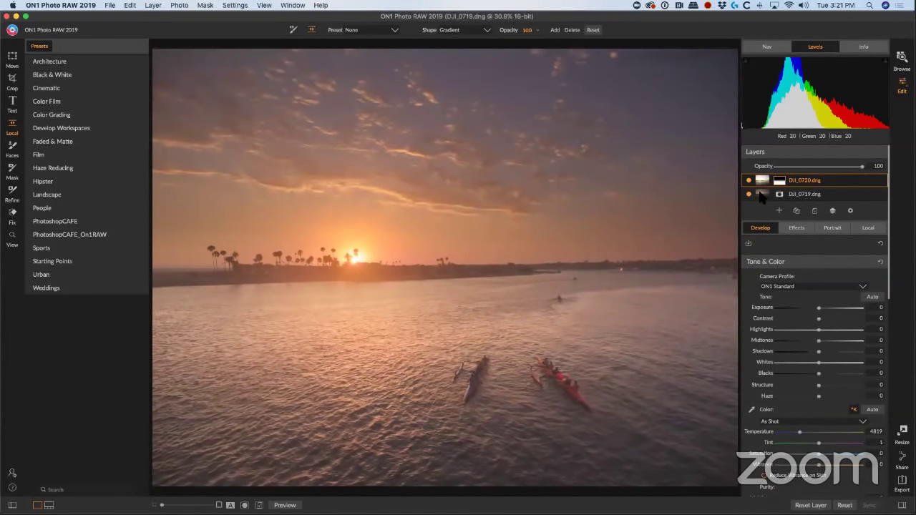
{"action": "left_click", "coordinate": [761, 197]}
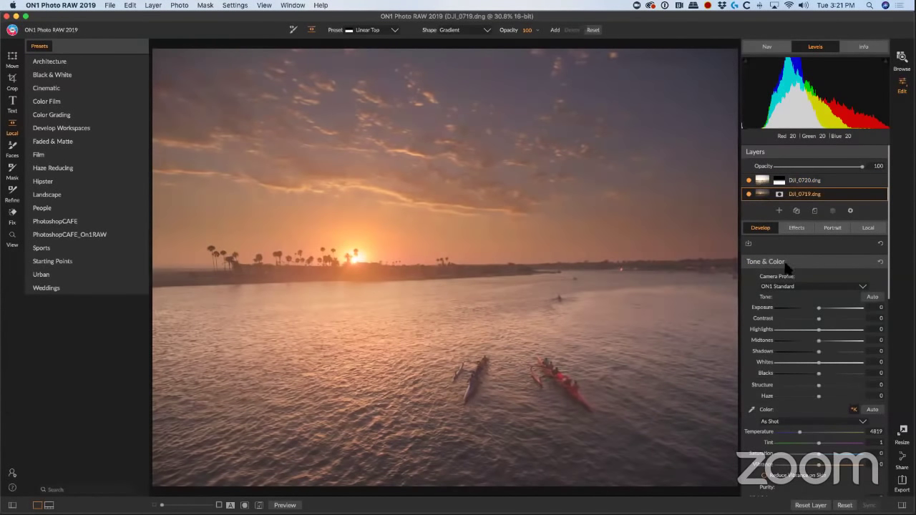
{"action": "mouse_move", "coordinate": [819, 308]}
{"action": "left_mouse_down"}
{"action": "mouse_move", "coordinate": [831, 311]}
{"action": "mouse_move", "coordinate": [780, 331]}
{"action": "mouse_move", "coordinate": [829, 317]}
{"action": "left_mouse_up"}
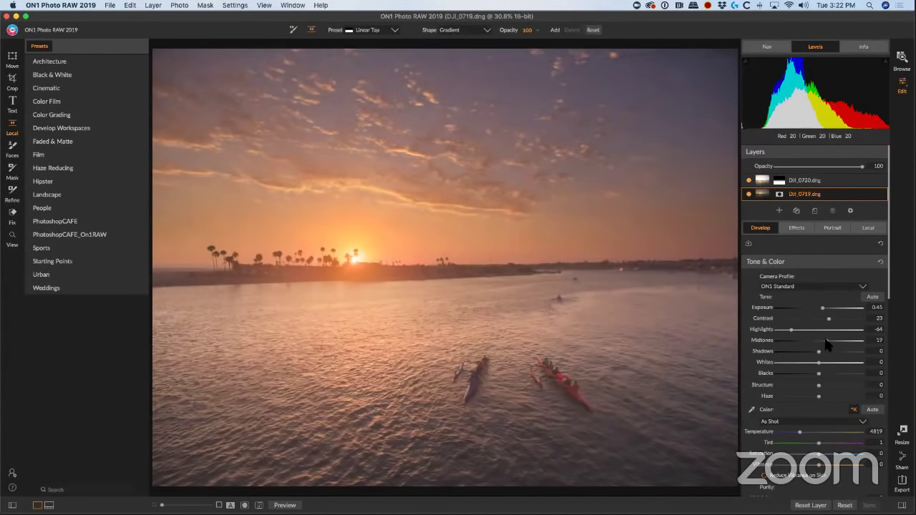
{"action": "left_click_drag", "start_coordinate": [819, 341], "coordinate": [820, 363]}
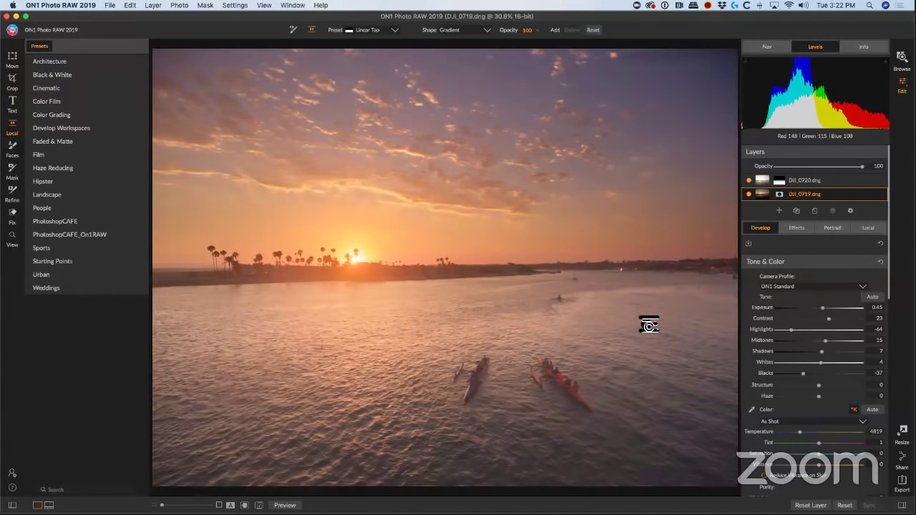
Develop the DJI_0720.dng layer with Highlights -29, Midtones 16 and Blacks -26
{"action": "left_click", "coordinate": [757, 181]}
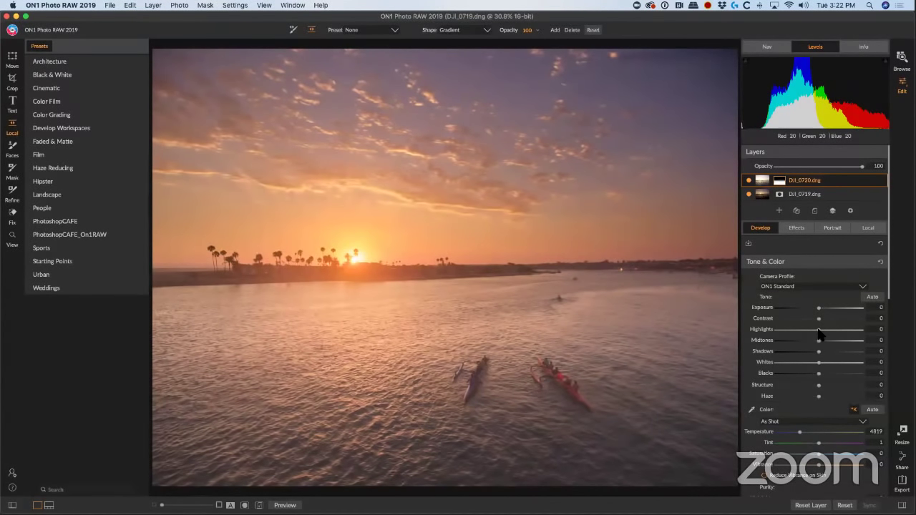
{"action": "left_click_drag", "start_coordinate": [818, 330], "coordinate": [806, 330]}
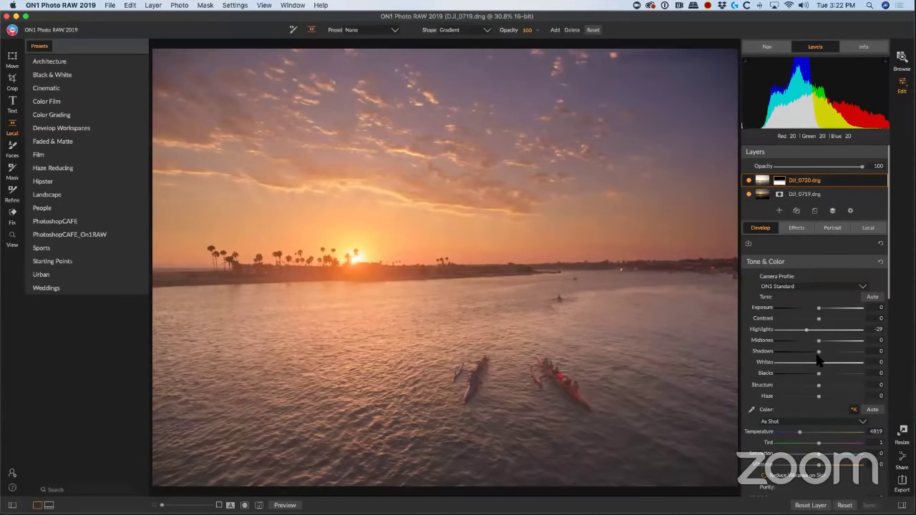
{"action": "left_click_drag", "start_coordinate": [818, 342], "coordinate": [825, 342]}
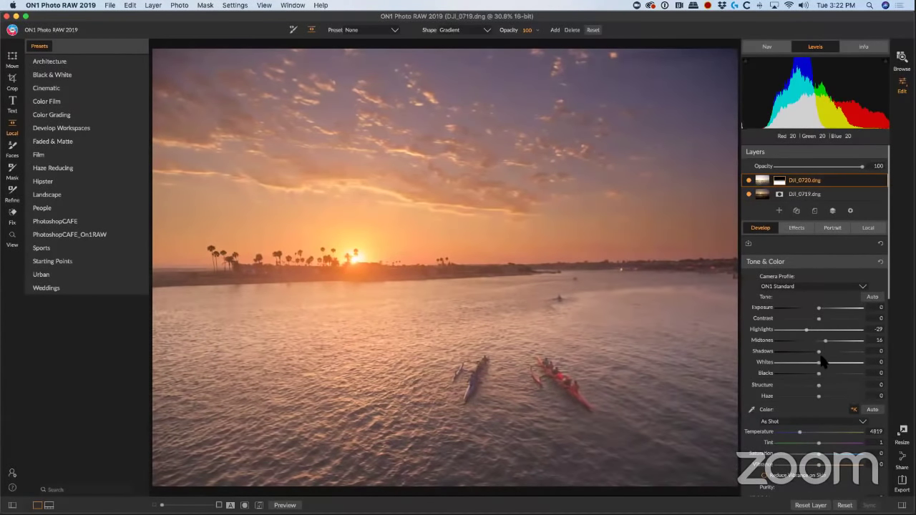
{"action": "left_click_drag", "start_coordinate": [819, 373], "coordinate": [805, 374]}
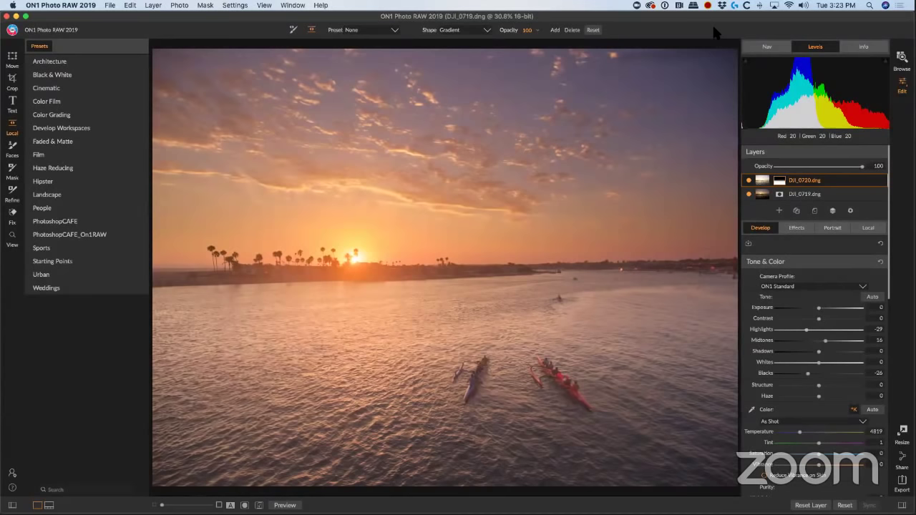
Return to browsing and open the pano folder inside the on1 folder
{"action": "left_click", "coordinate": [902, 59]}
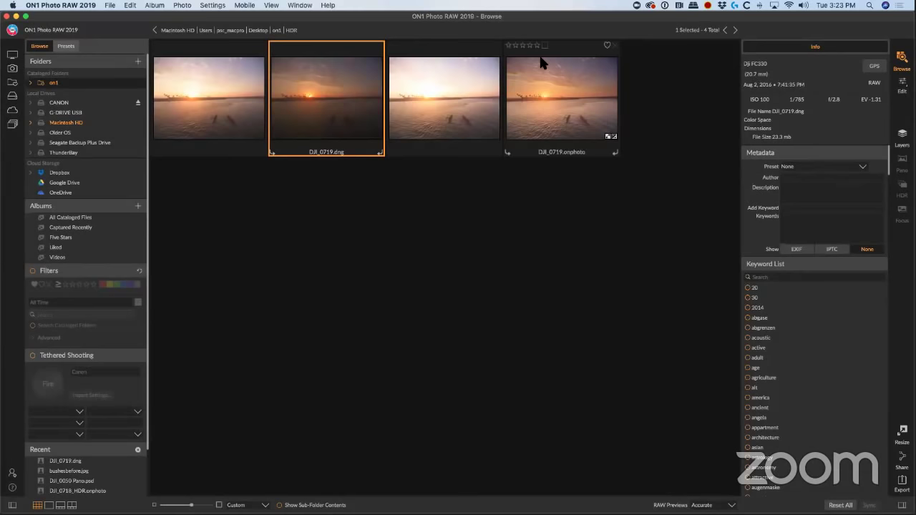
{"action": "left_click", "coordinate": [276, 30]}
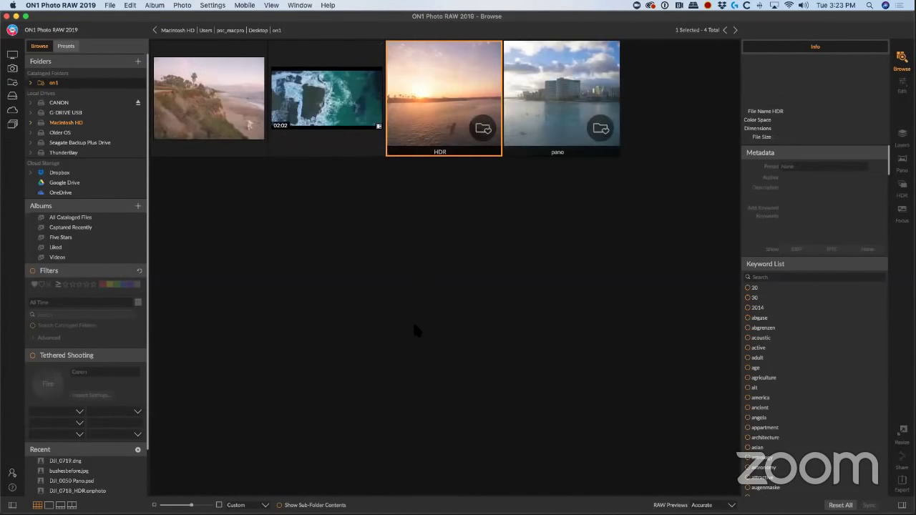
{"action": "double_click", "coordinate": [557, 84]}
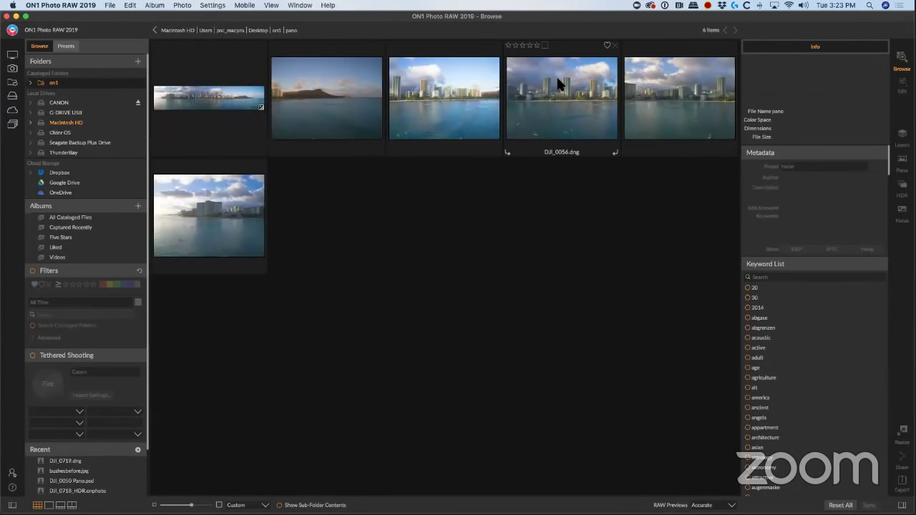
Generate a panorama preview from the five DNG shots DJI_0050 through DJI_0063, then discard it without saving
{"action": "left_click", "coordinate": [346, 96]}
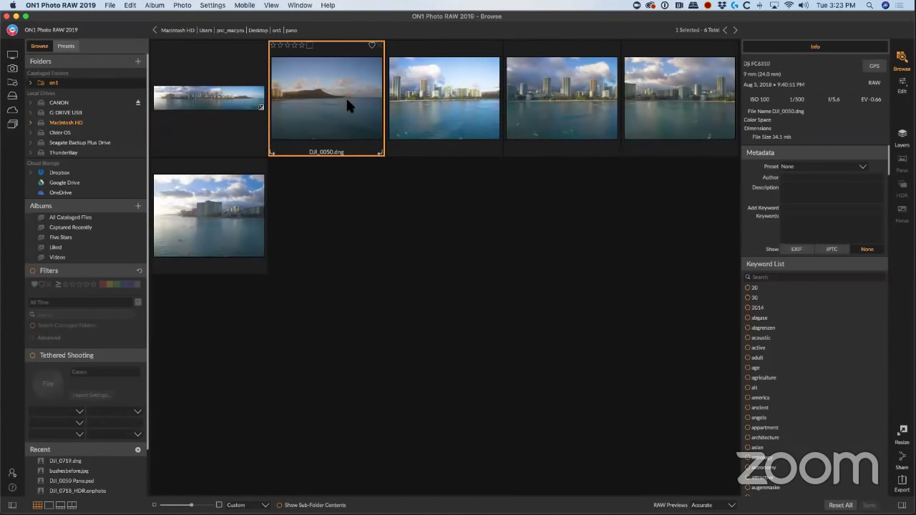
{"action": "left_click", "coordinate": [235, 209], "text": "shift"}
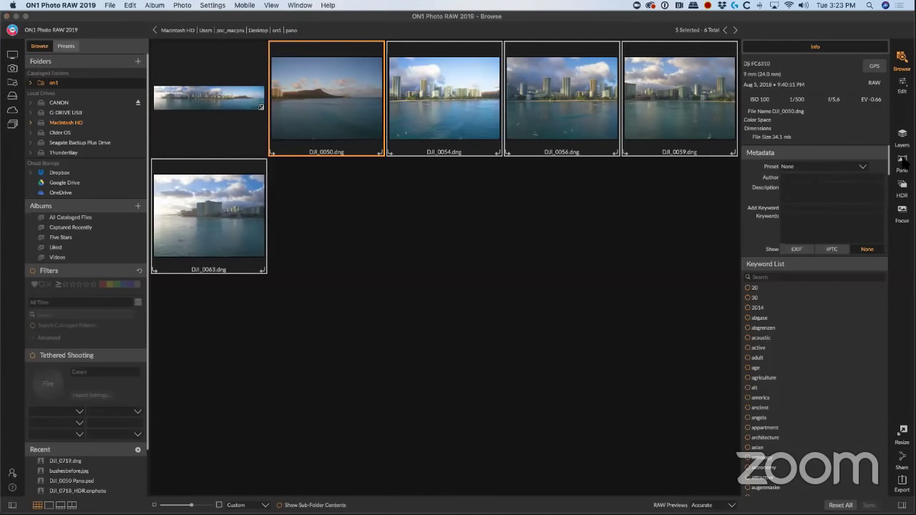
{"action": "left_click", "coordinate": [903, 162]}
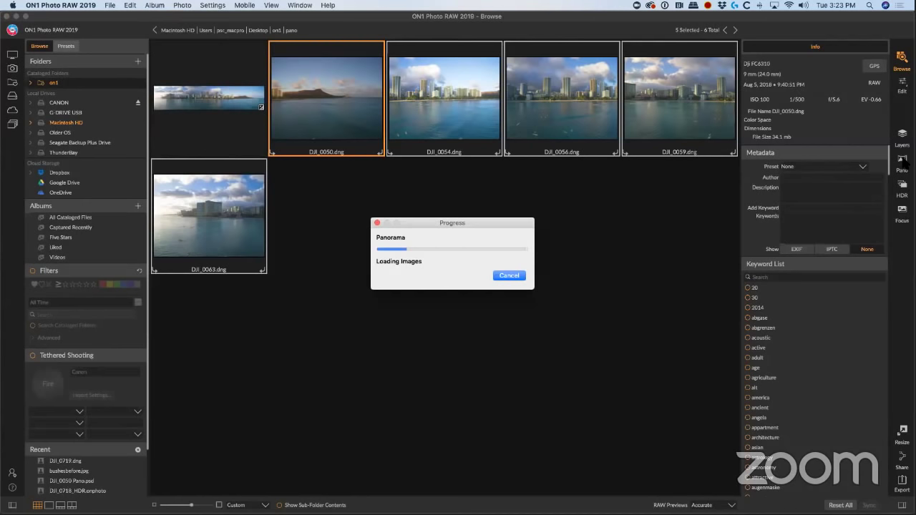
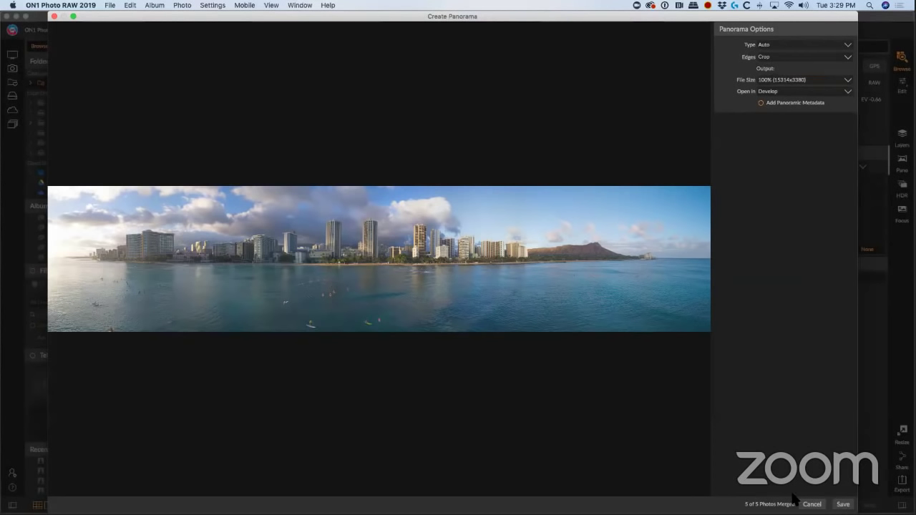
{"action": "left_click", "coordinate": [811, 505]}
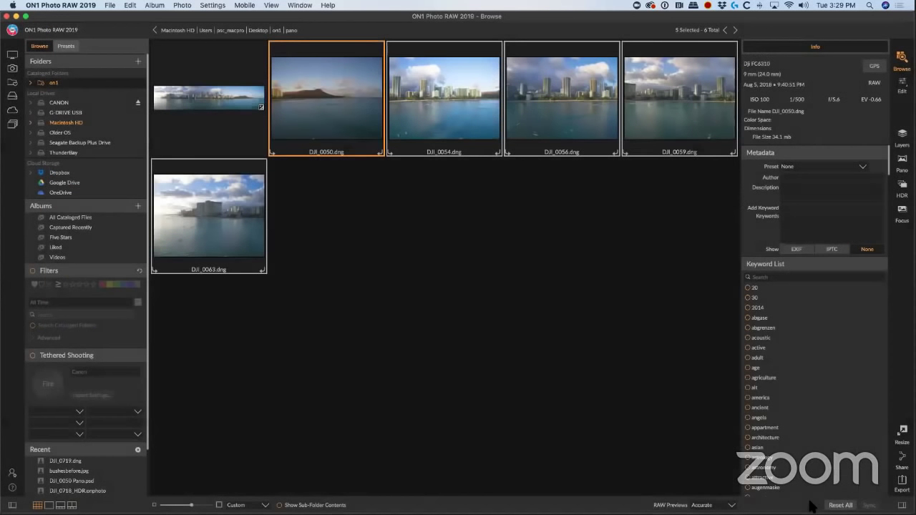
{"action": "left_click", "coordinate": [479, 226]}
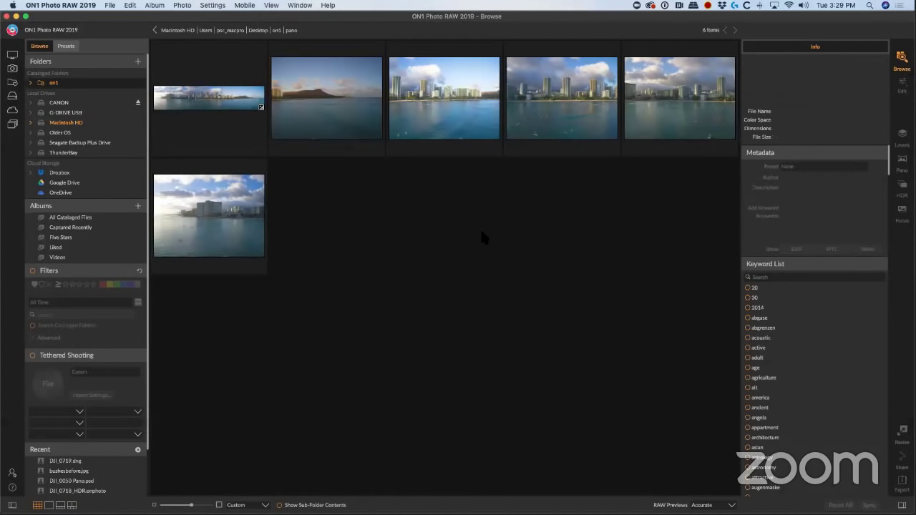
Open the merged DJI_0050 Pano.psd for editing and hide the presets list to enlarge the image area
{"action": "left_click", "coordinate": [224, 107]}
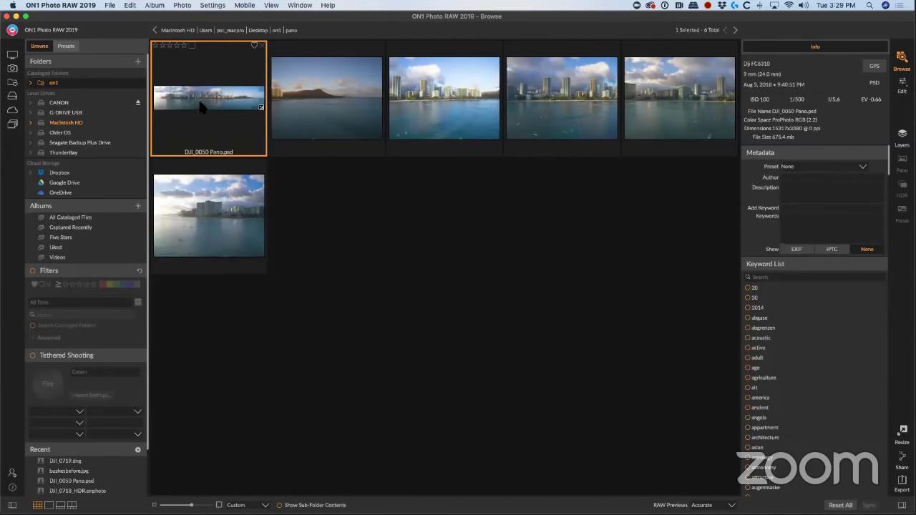
{"action": "double_click", "coordinate": [202, 107]}
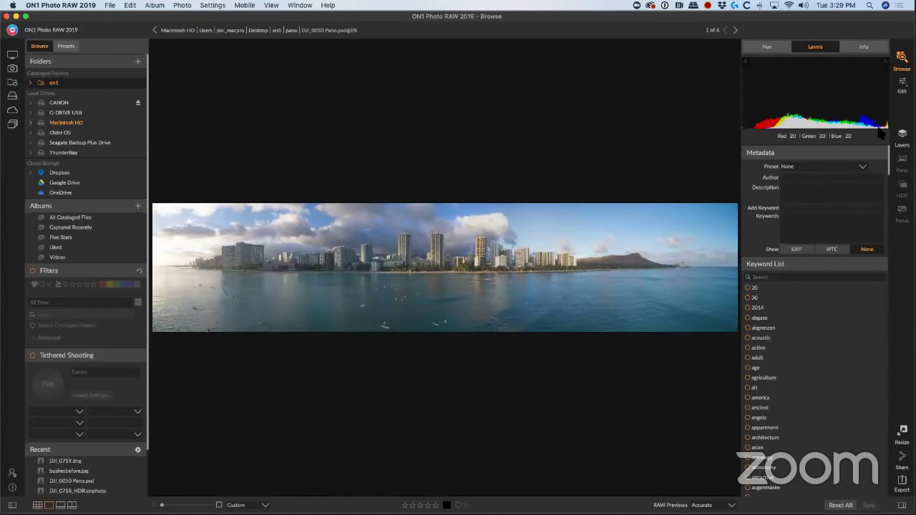
{"action": "left_click", "coordinate": [901, 85]}
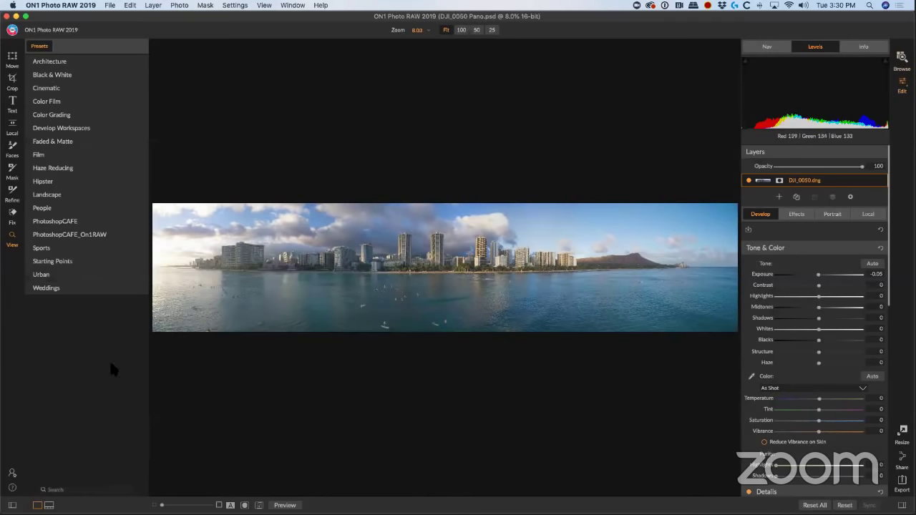
{"action": "left_click", "coordinate": [11, 503]}
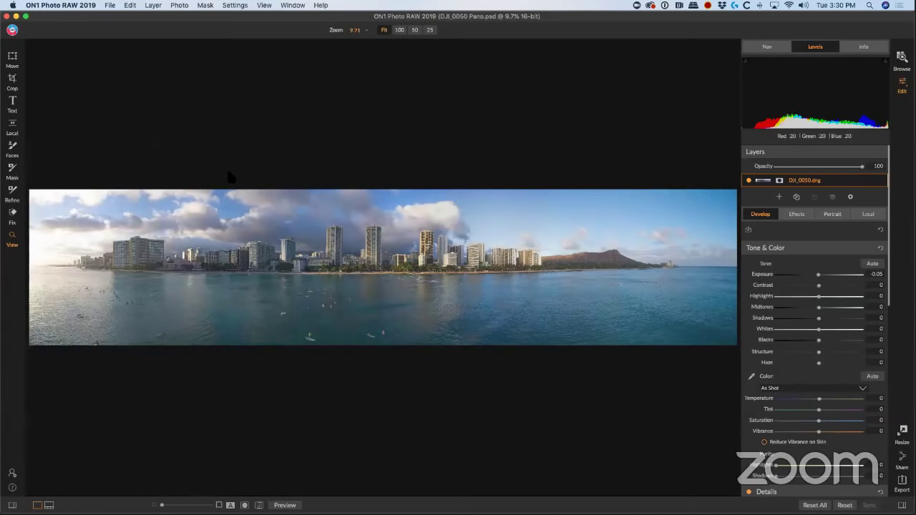
Set up the Clone Stamp for soft retouching with Feather 100 and Opacity 9
{"action": "left_click", "coordinate": [13, 190]}
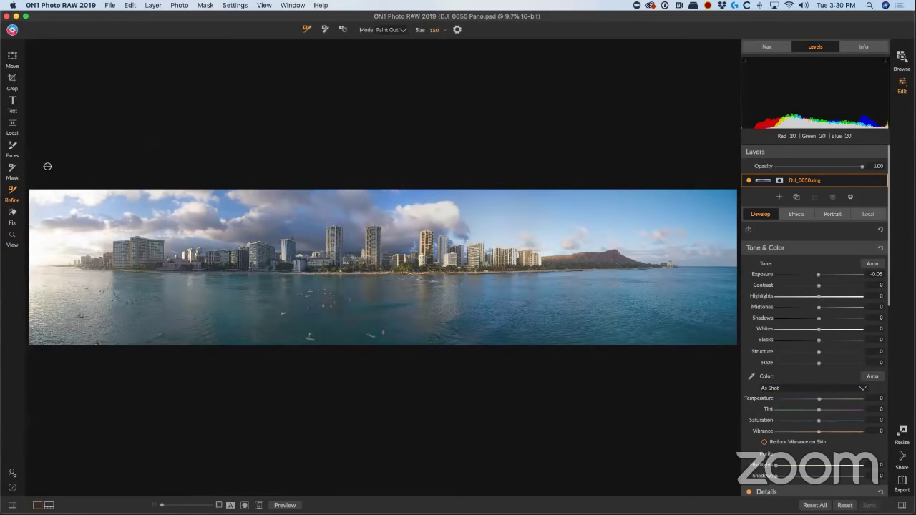
{"action": "left_click", "coordinate": [13, 213]}
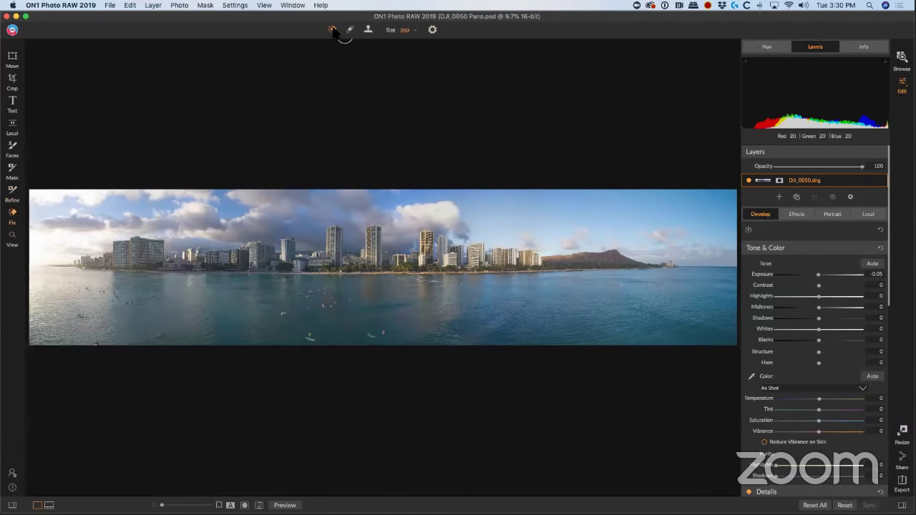
{"action": "left_click", "coordinate": [368, 30]}
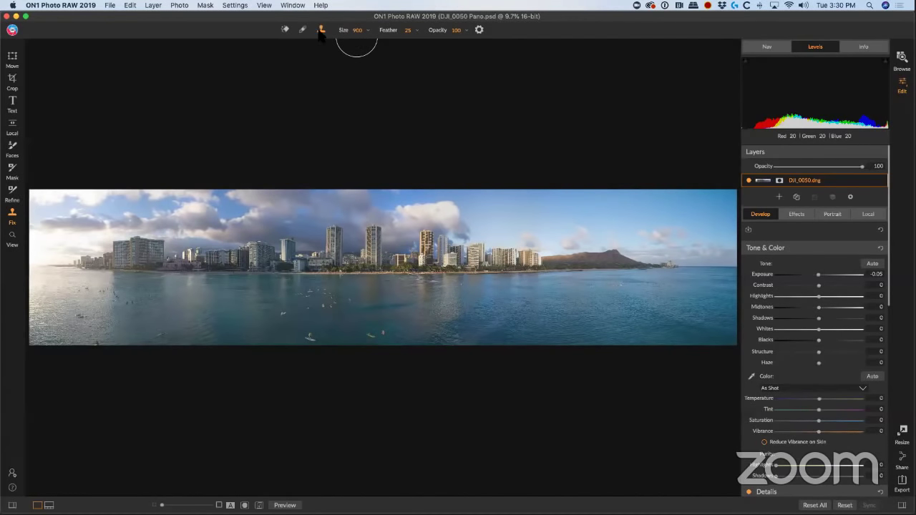
{"action": "mouse_move", "coordinate": [392, 31]}
{"action": "left_mouse_down"}
{"action": "mouse_move", "coordinate": [457, 33]}
{"action": "mouse_move", "coordinate": [375, 32]}
{"action": "left_mouse_up"}
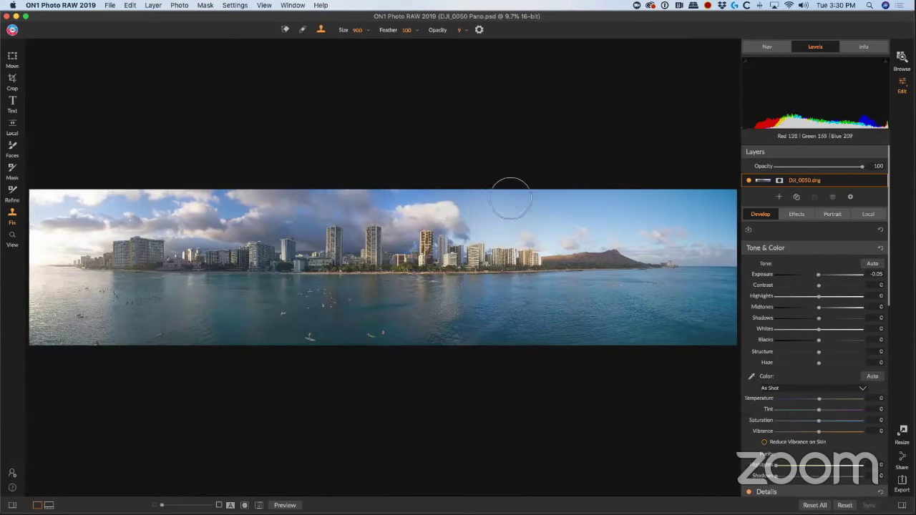
{"action": "left_click", "coordinate": [478, 30]}
Adjust the panorama's tone to Highlights -70, Midtones 6, Shadows 3, Whites 7 and Blacks -45
{"action": "left_click_drag", "start_coordinate": [820, 301], "coordinate": [789, 301]}
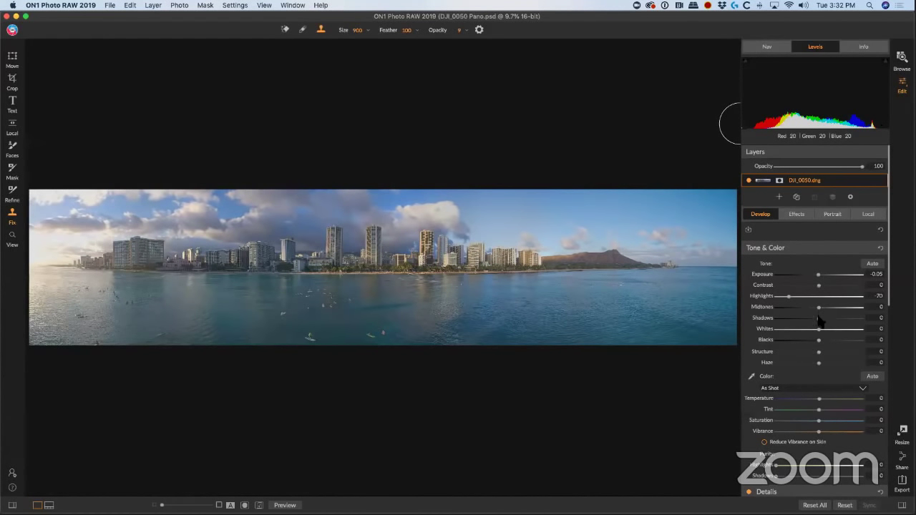
{"action": "mouse_move", "coordinate": [819, 320]}
{"action": "left_mouse_down"}
{"action": "mouse_move", "coordinate": [843, 321]}
{"action": "mouse_move", "coordinate": [832, 322]}
{"action": "left_mouse_up"}
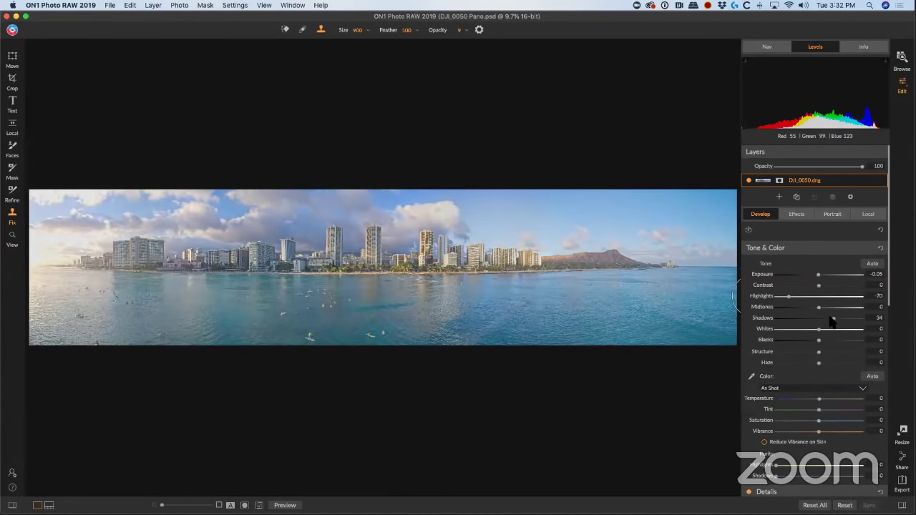
{"action": "left_click_drag", "start_coordinate": [831, 323], "coordinate": [819, 324]}
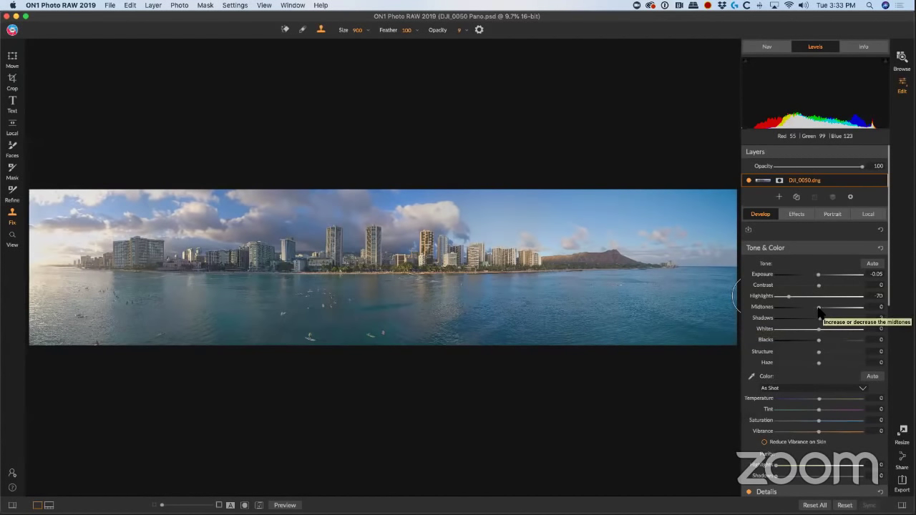
{"action": "left_click_drag", "start_coordinate": [819, 308], "coordinate": [820, 307]}
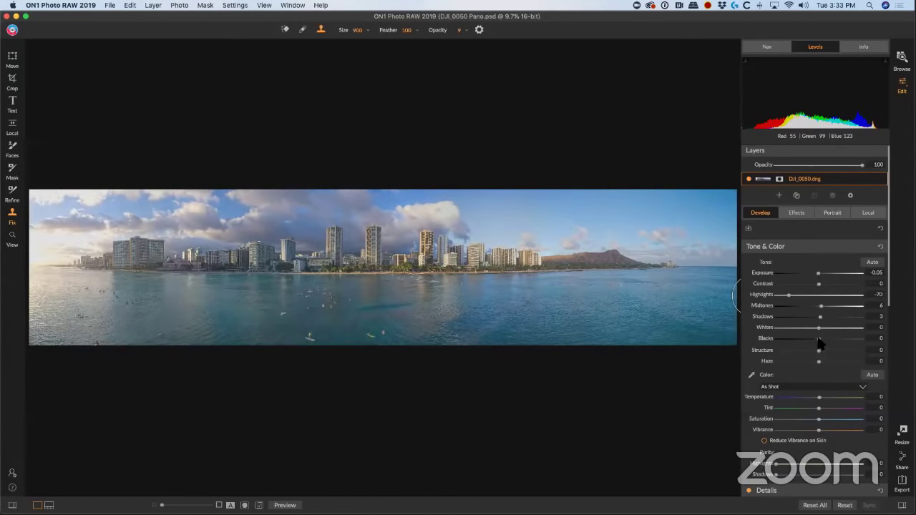
{"action": "left_click_drag", "start_coordinate": [818, 339], "coordinate": [798, 336]}
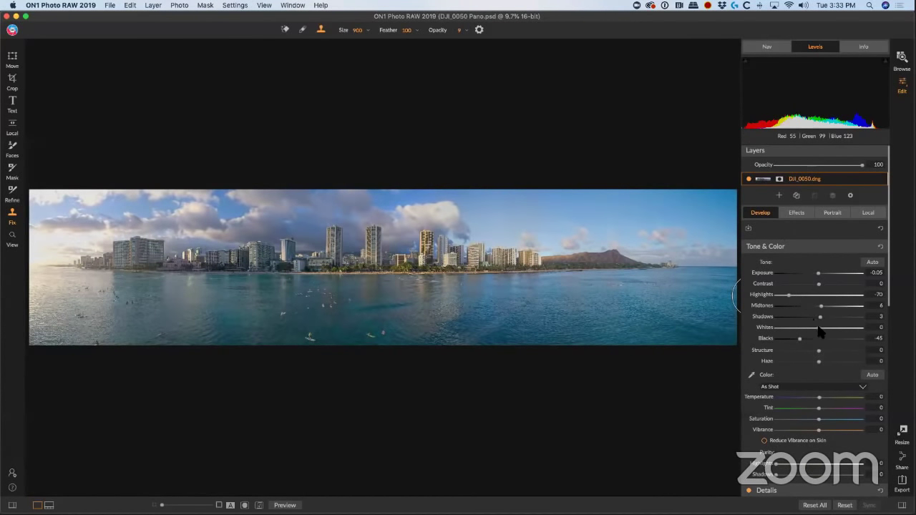
{"action": "left_click_drag", "start_coordinate": [820, 329], "coordinate": [822, 330]}
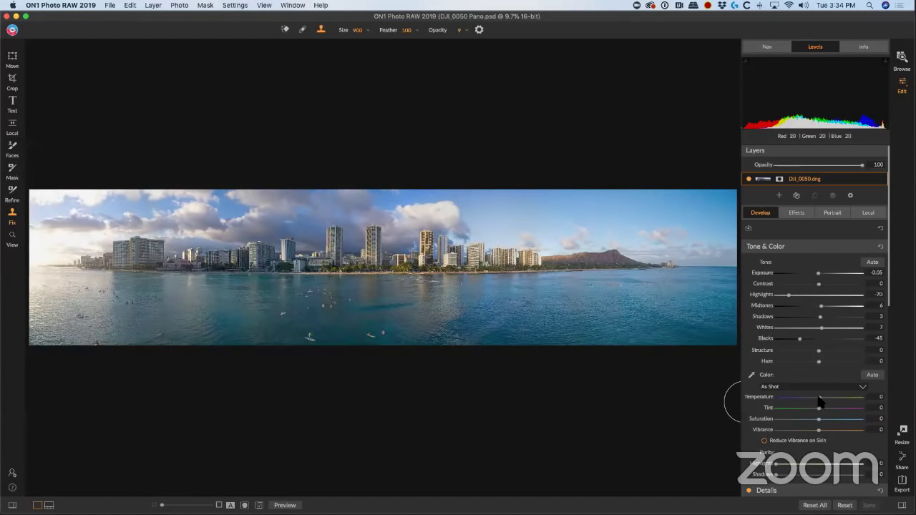
Set the panorama's Temperature to 16 and Vibrance to 14, comparing the edit with the original along the way
{"action": "left_click_drag", "start_coordinate": [818, 397], "coordinate": [827, 402]}
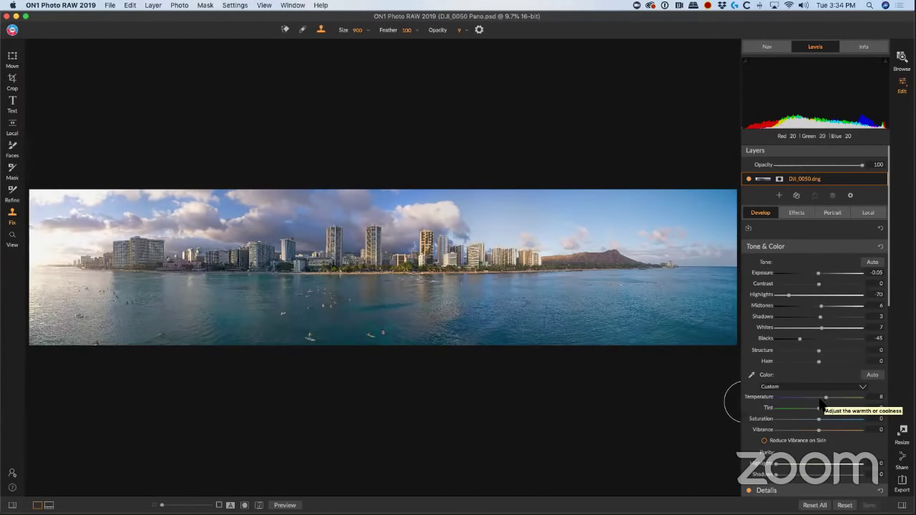
{"action": "mouse_move", "coordinate": [824, 404]}
{"action": "left_mouse_down"}
{"action": "mouse_move", "coordinate": [849, 402]}
{"action": "mouse_move", "coordinate": [833, 403]}
{"action": "left_mouse_up"}
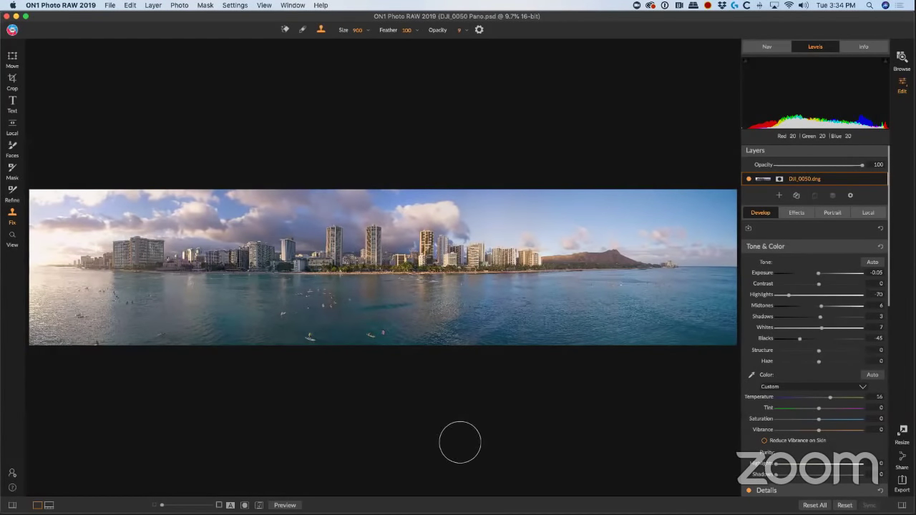
{"action": "left_click", "coordinate": [286, 503]}
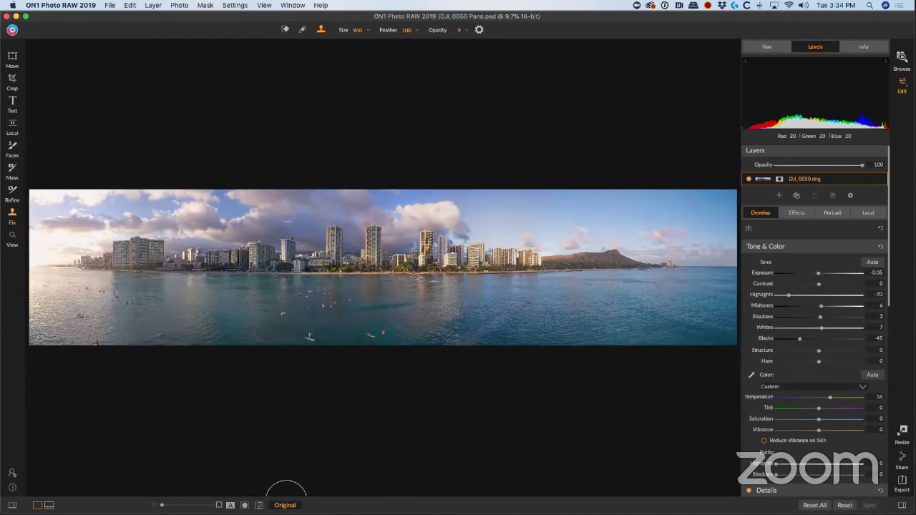
{"action": "left_click", "coordinate": [286, 503]}
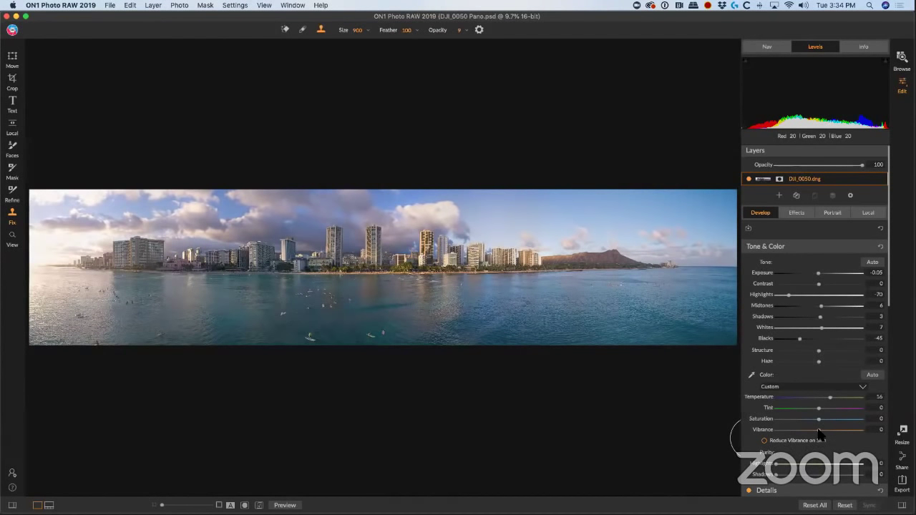
{"action": "left_click_drag", "start_coordinate": [819, 430], "coordinate": [823, 429]}
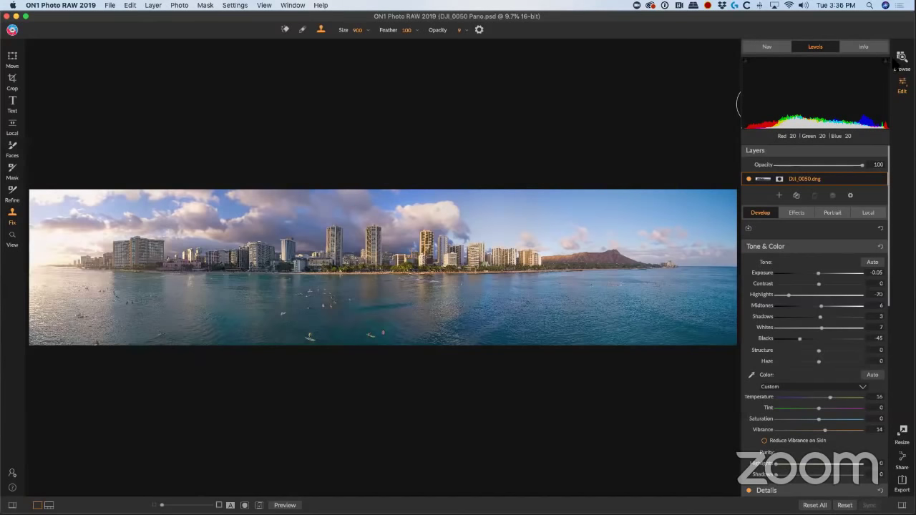
Return to the on1 folder in the browser and select the bushesbefore.jpg photo
{"action": "left_click", "coordinate": [901, 61]}
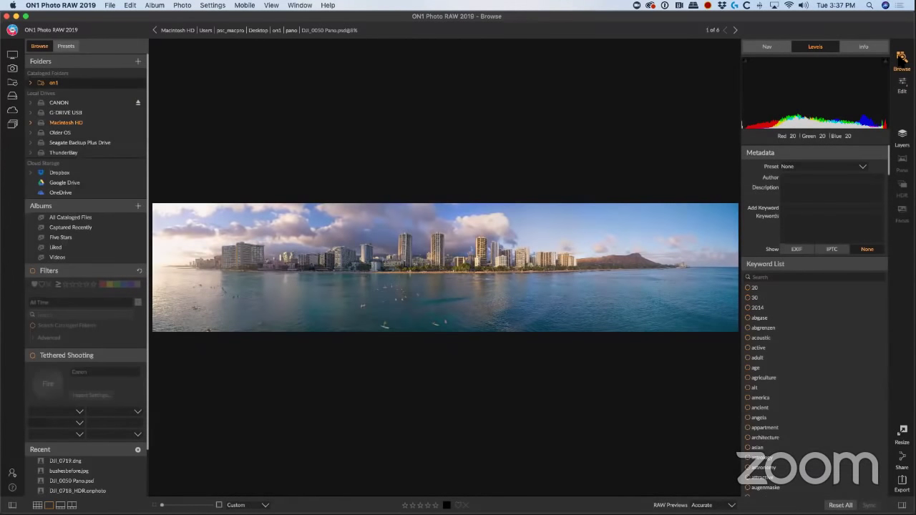
{"action": "left_click", "coordinate": [276, 30]}
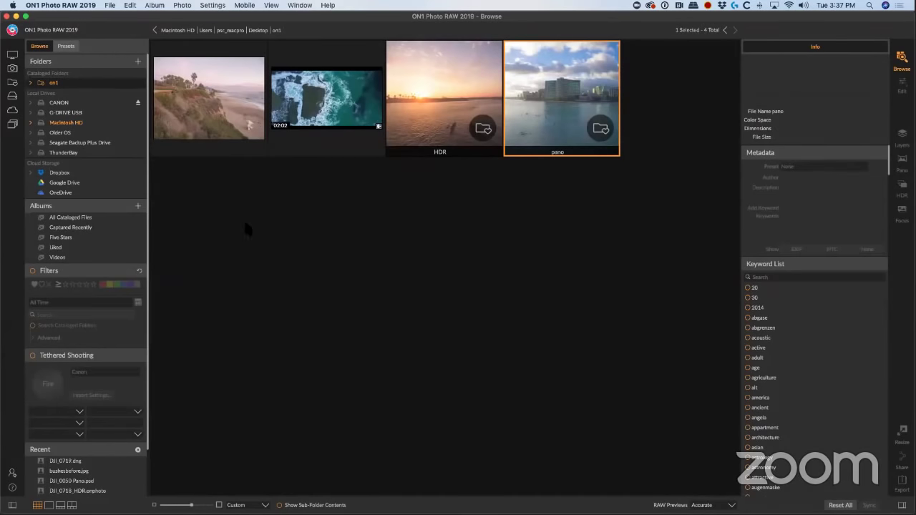
{"action": "left_click", "coordinate": [216, 103]}
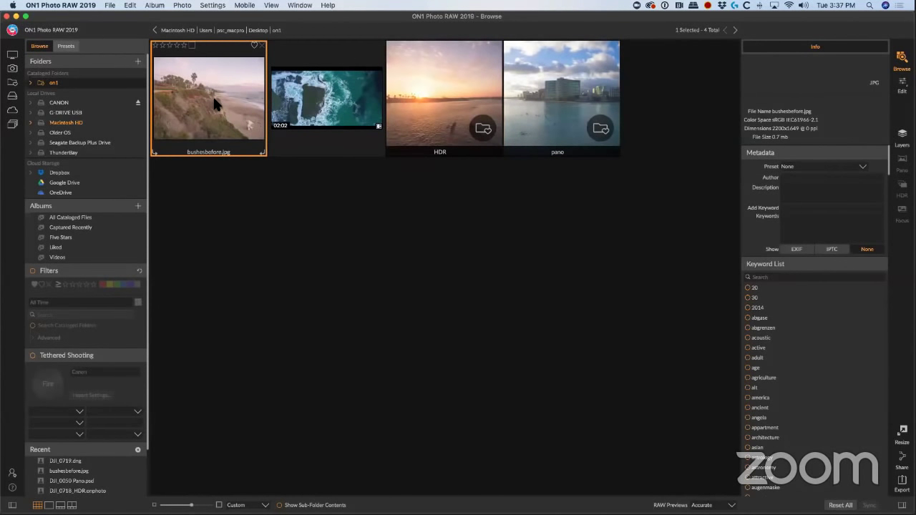
Open bushesbefore.jpg for editing and set its overall tone to Exposure -0.2, Midtones 8 and Blacks -29
{"action": "left_click", "coordinate": [902, 84]}
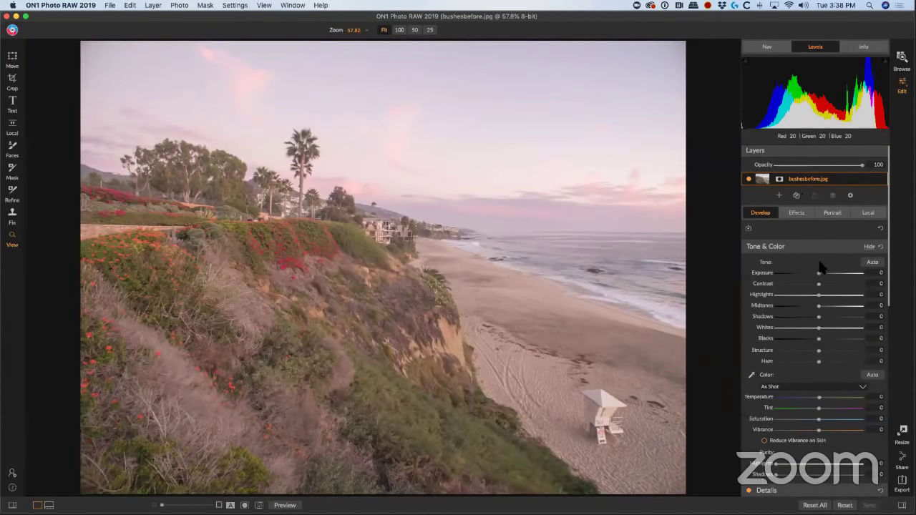
{"action": "left_click_drag", "start_coordinate": [818, 273], "coordinate": [817, 275]}
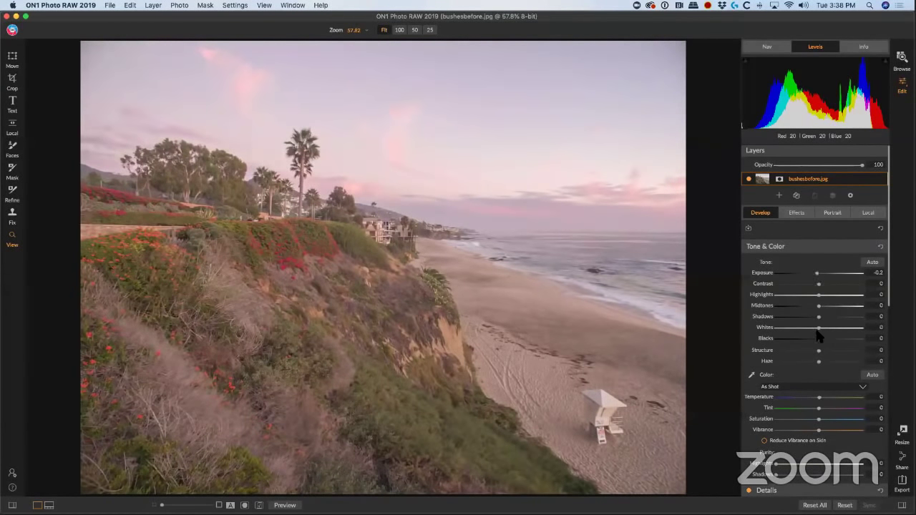
{"action": "left_click_drag", "start_coordinate": [816, 339], "coordinate": [804, 338]}
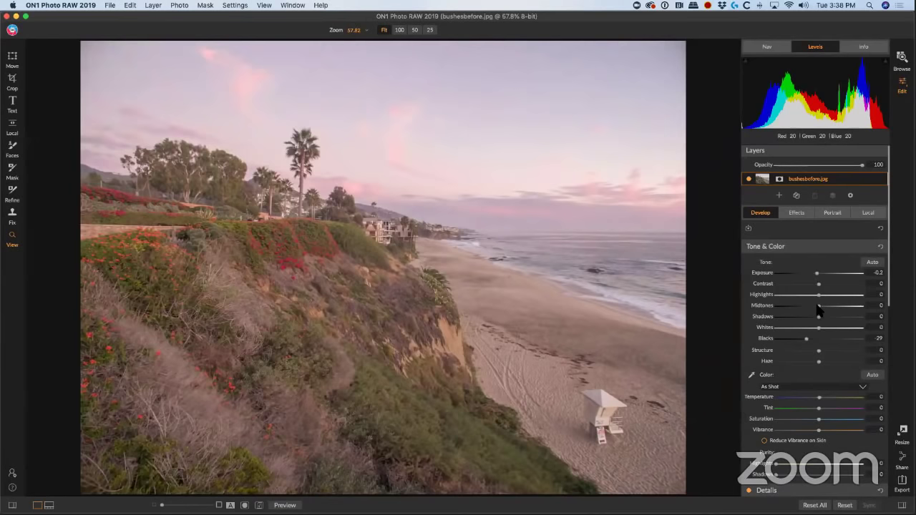
{"action": "left_click_drag", "start_coordinate": [817, 308], "coordinate": [820, 309]}
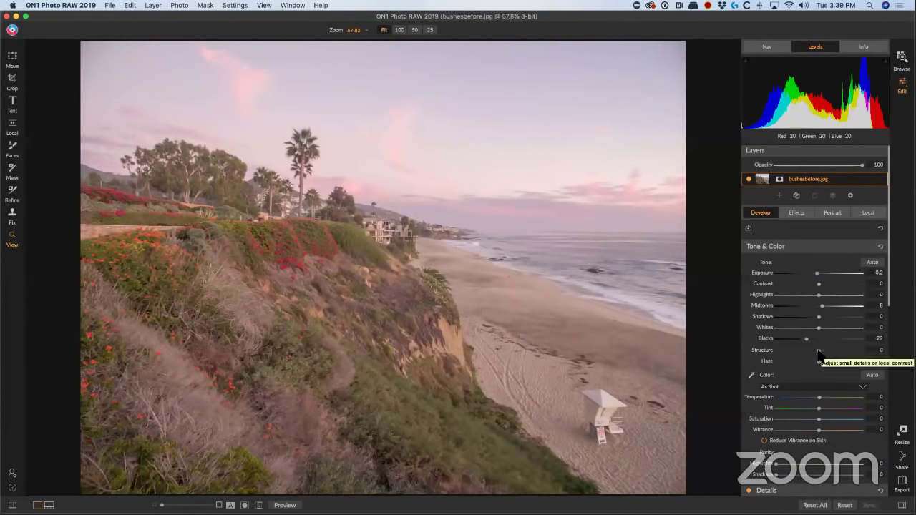
Raise the photo's Structure slightly, comparing the subtle look with a strong setting of 85
{"action": "left_click_drag", "start_coordinate": [818, 351], "coordinate": [820, 351]}
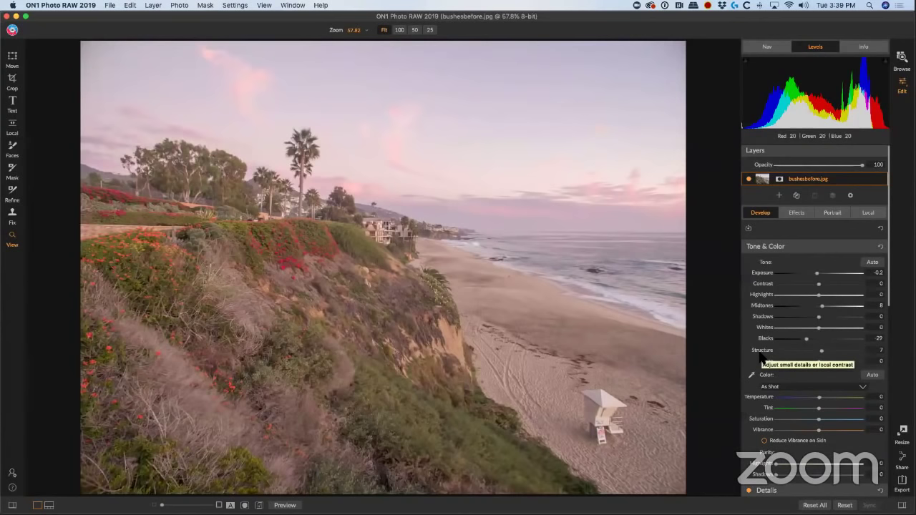
{"action": "left_click_drag", "start_coordinate": [820, 351], "coordinate": [853, 351]}
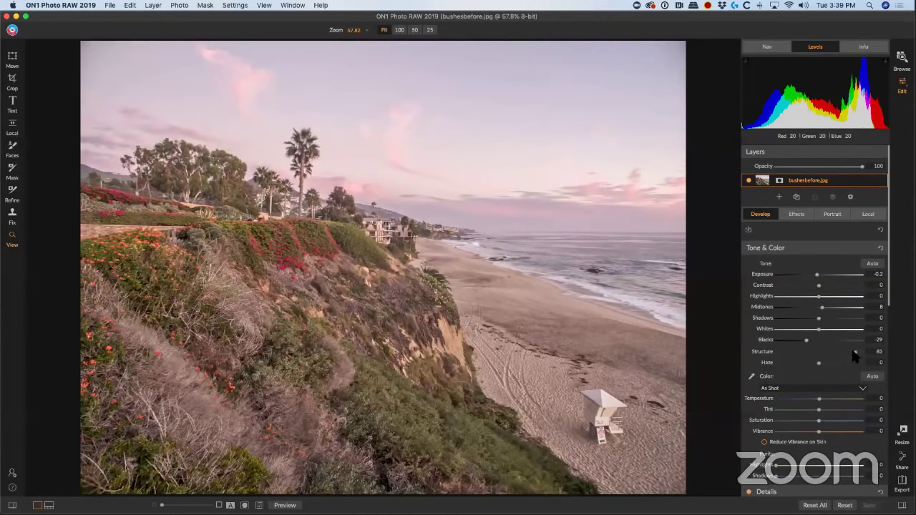
{"action": "left_click_drag", "start_coordinate": [854, 351], "coordinate": [836, 351]}
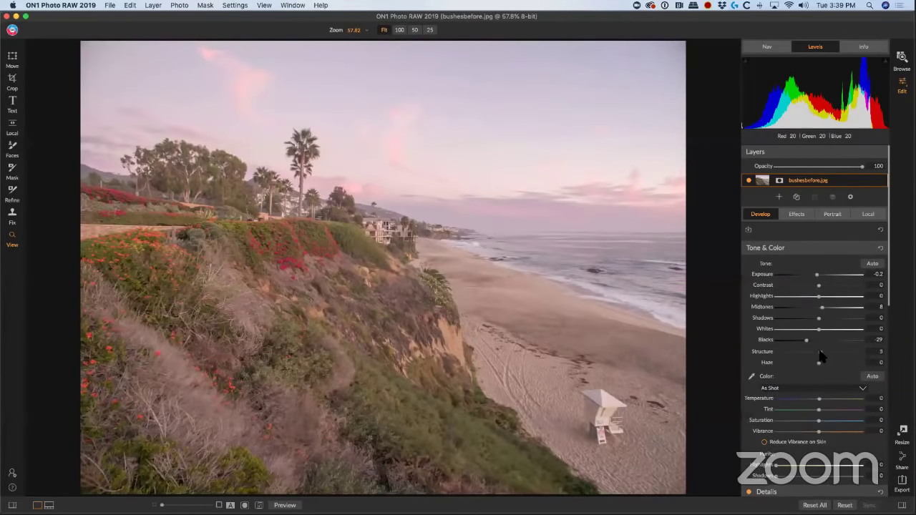
{"action": "left_click_drag", "start_coordinate": [820, 351], "coordinate": [823, 352]}
{"action": "left_click_drag", "start_coordinate": [823, 351], "coordinate": [822, 351]}
Start a local adjustment with Exposure -0.7 and invert its mask so it covers the whole photo
{"action": "left_click", "coordinate": [867, 215]}
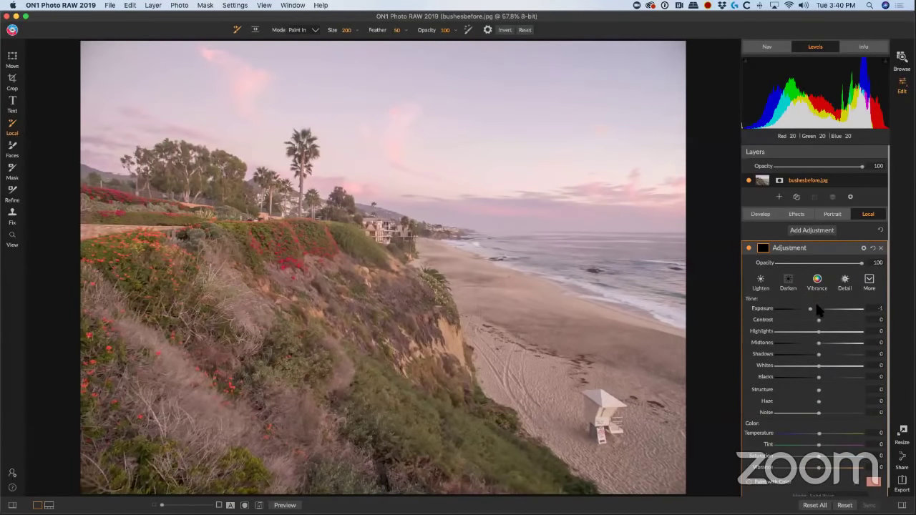
{"action": "left_click_drag", "start_coordinate": [816, 312], "coordinate": [816, 312]}
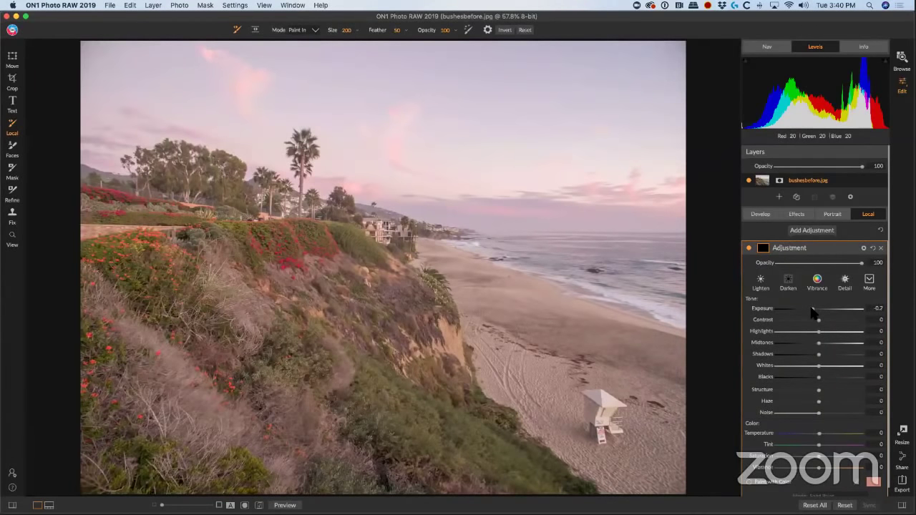
{"action": "left_click", "coordinate": [763, 248]}
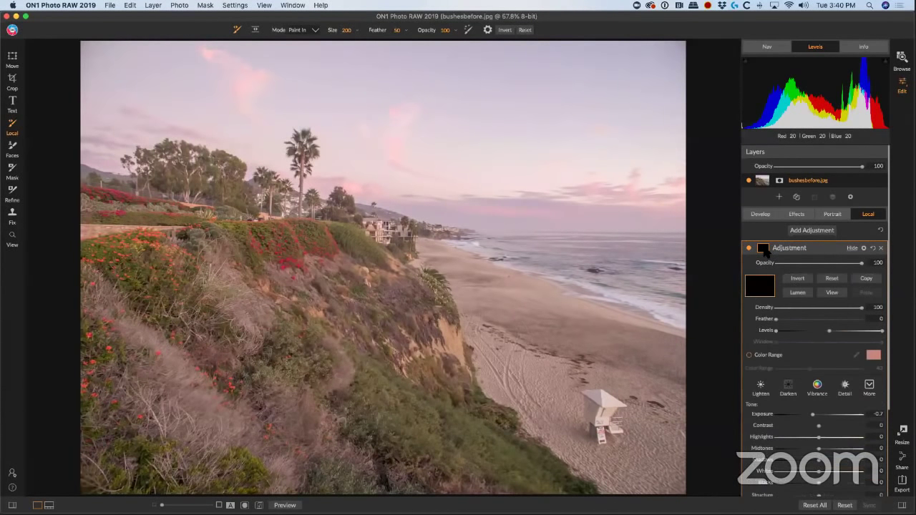
{"action": "left_click", "coordinate": [797, 278]}
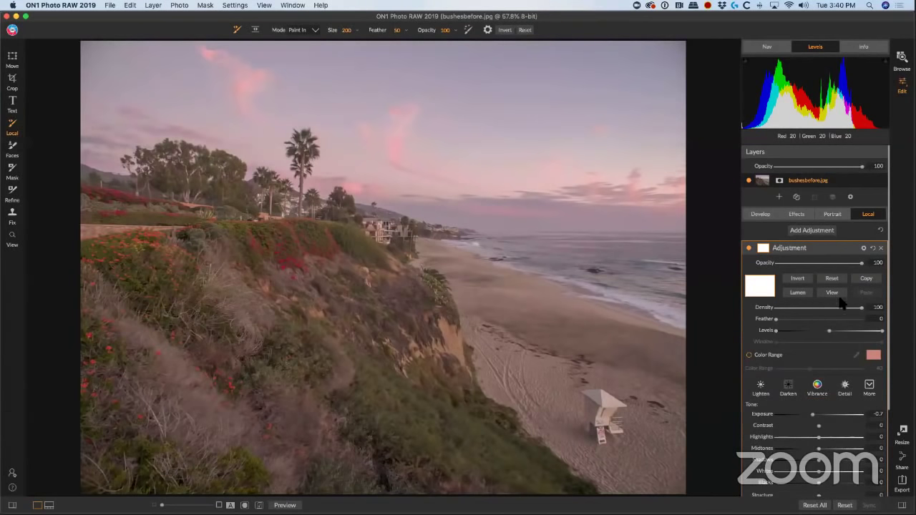
Refine the darkening local adjustment to Exposure -0.6, Highlights -38, Midtones -4, Shadows -10 and Blacks -41
{"action": "scroll", "coordinate": [822, 377], "scroll_direction": "down", "scroll_amount": 2}
{"action": "scroll", "coordinate": [820, 372], "scroll_direction": "down", "scroll_amount": 3}
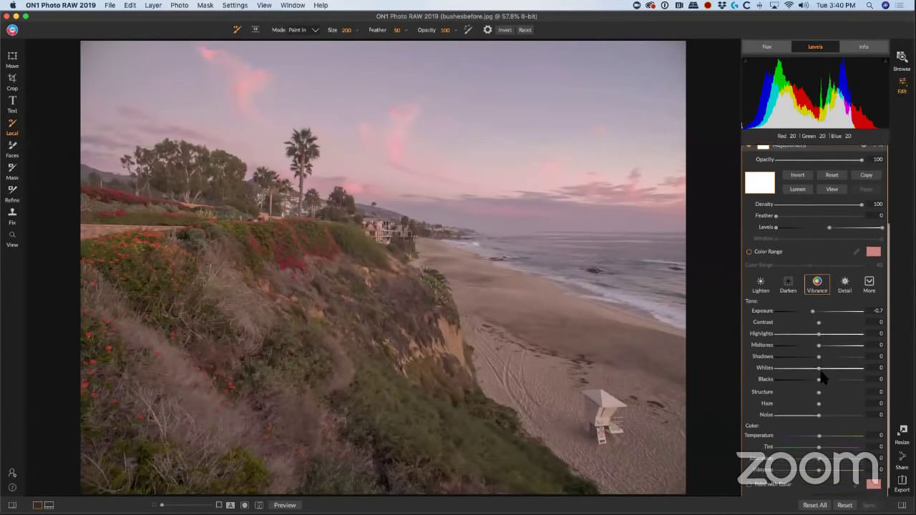
{"action": "left_click_drag", "start_coordinate": [814, 306], "coordinate": [814, 310]}
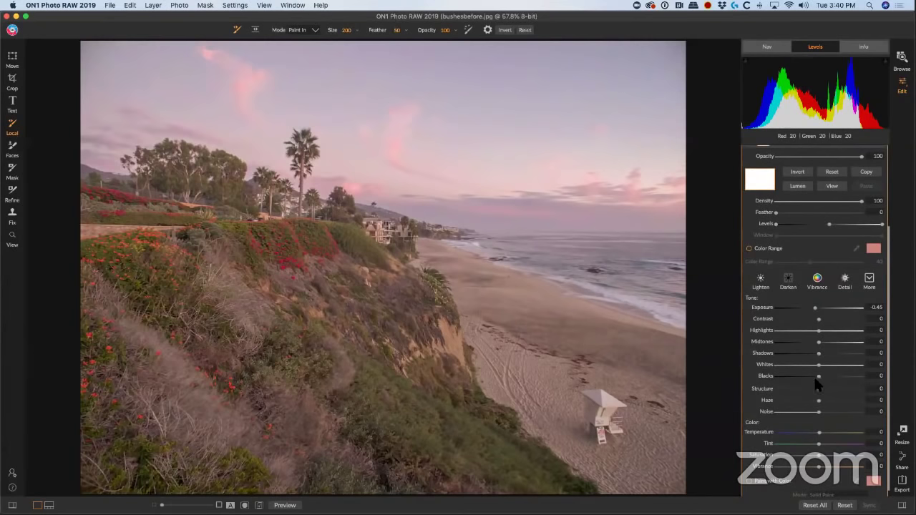
{"action": "left_click_drag", "start_coordinate": [816, 376], "coordinate": [806, 379]}
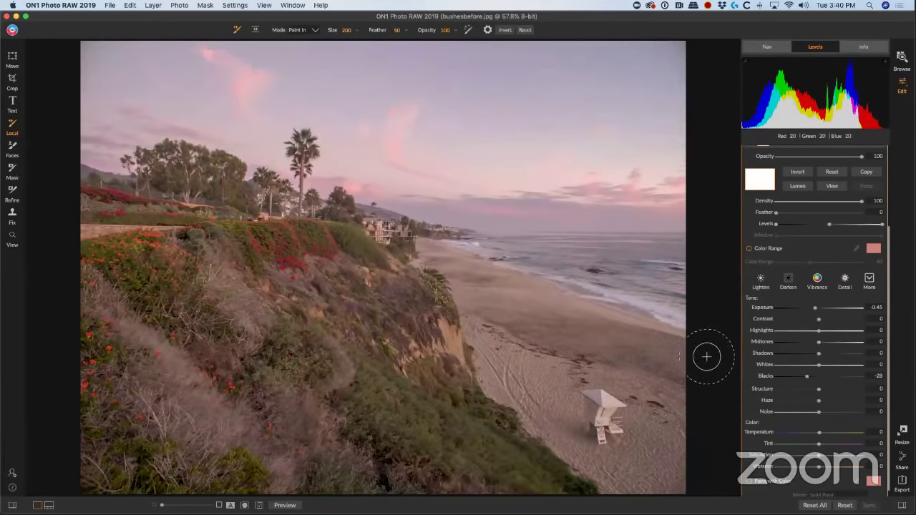
{"action": "left_click", "coordinate": [867, 343]}
{"action": "left_click_drag", "start_coordinate": [818, 330], "coordinate": [802, 332]}
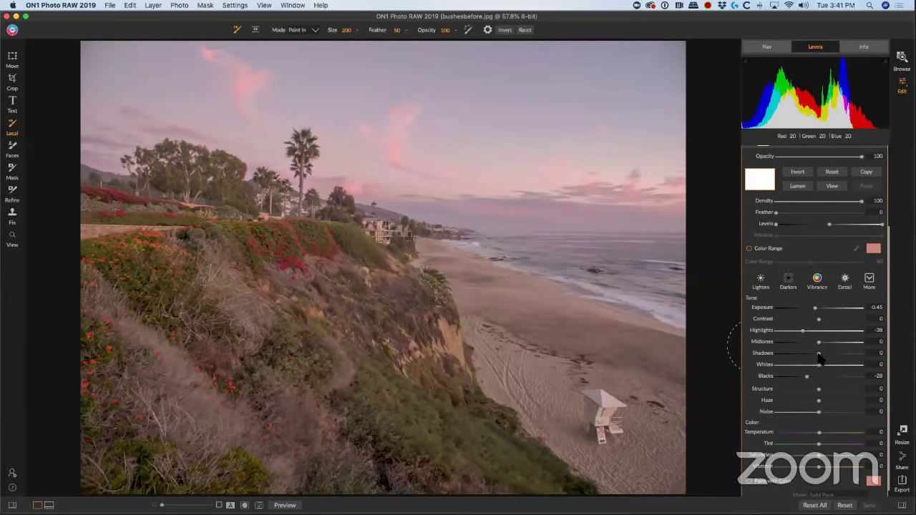
{"action": "left_click_drag", "start_coordinate": [818, 353], "coordinate": [815, 342]}
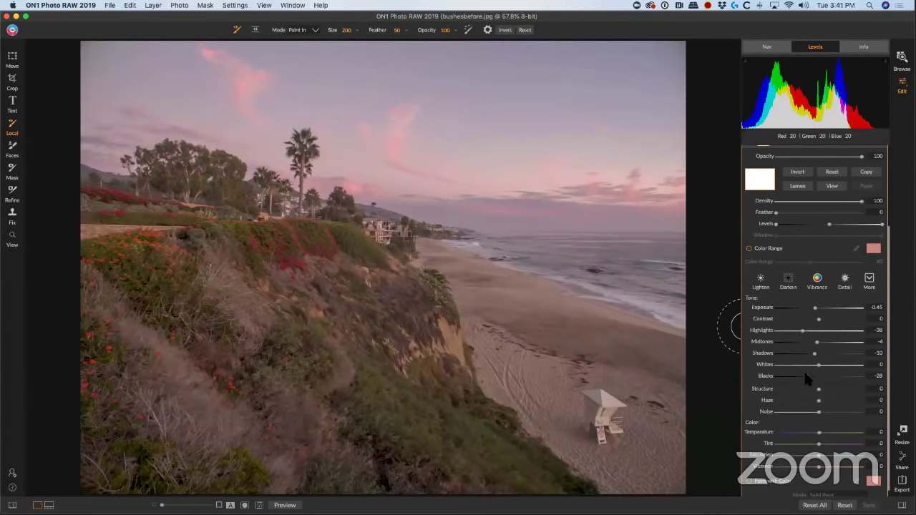
{"action": "left_click_drag", "start_coordinate": [804, 374], "coordinate": [800, 375]}
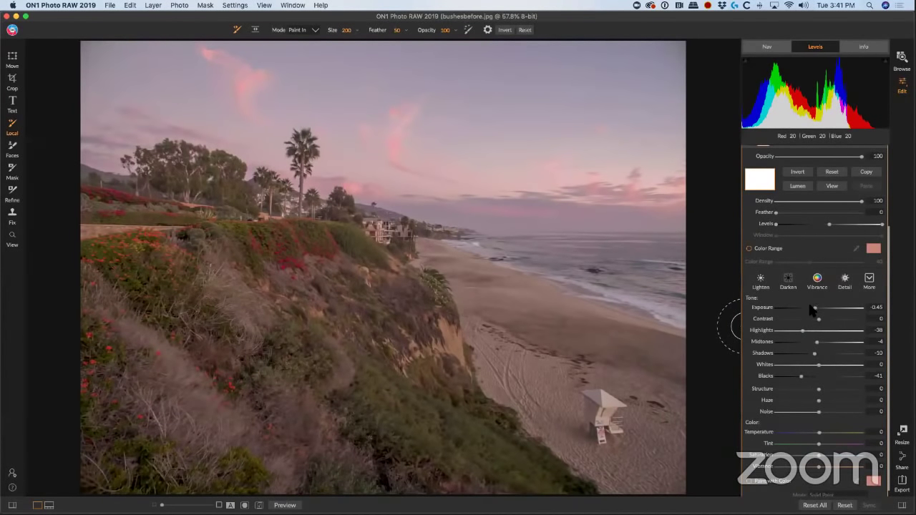
{"action": "left_click_drag", "start_coordinate": [813, 308], "coordinate": [813, 309]}
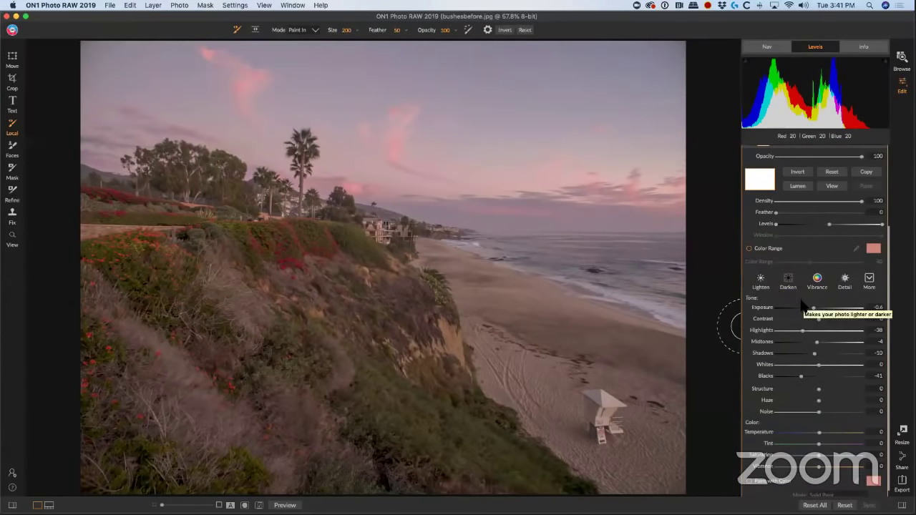
Invert the darkening adjustment's mask to black and collapse its settings
{"action": "left_click", "coordinate": [798, 173]}
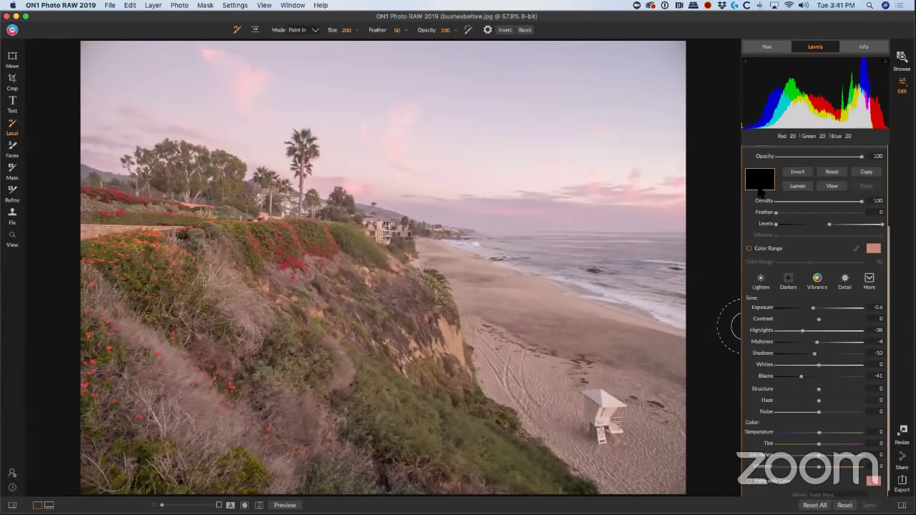
{"action": "scroll", "coordinate": [786, 212], "scroll_direction": "up", "scroll_amount": 2}
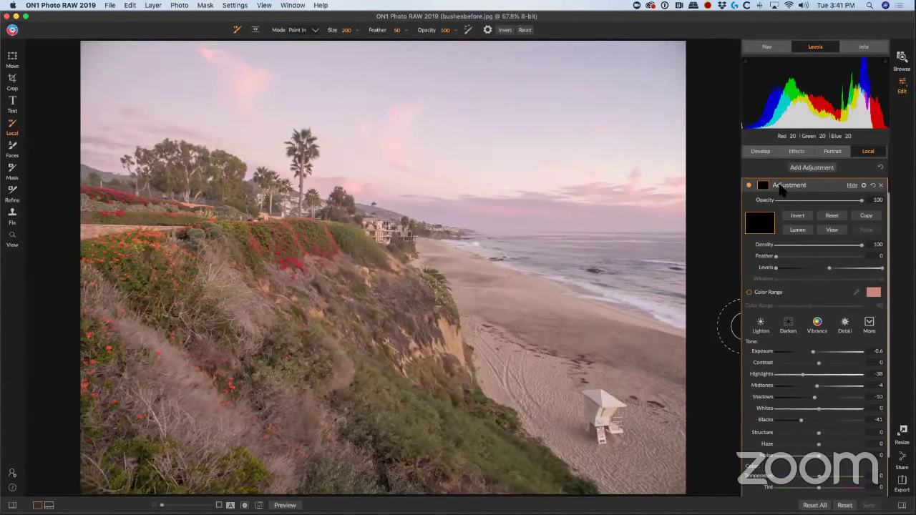
{"action": "left_click", "coordinate": [781, 186]}
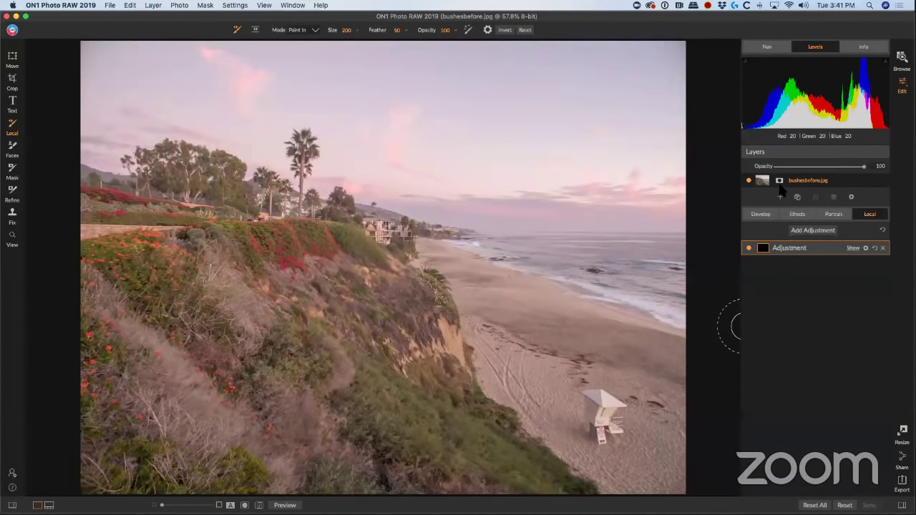
Add a second local adjustment and invert its mask to white so it affects the whole photo
{"action": "left_click", "coordinate": [807, 232]}
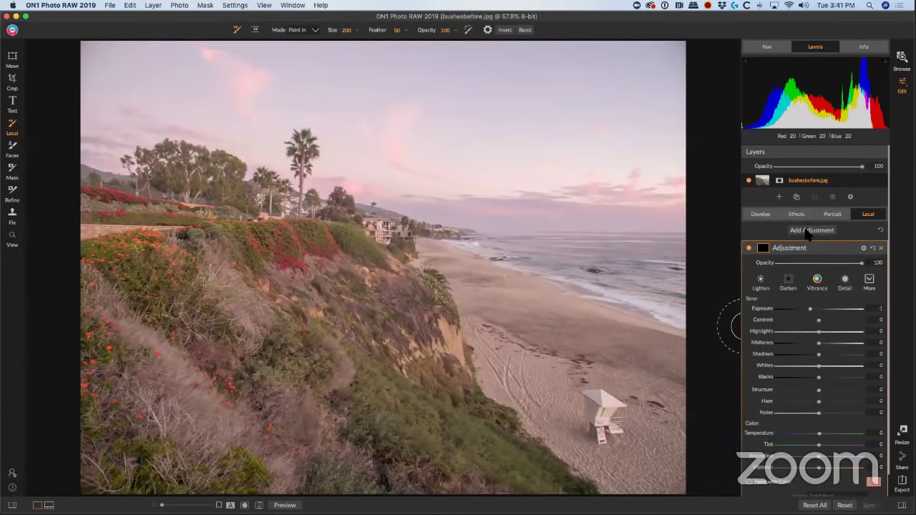
{"action": "scroll", "coordinate": [807, 232], "scroll_direction": "down", "scroll_amount": 1}
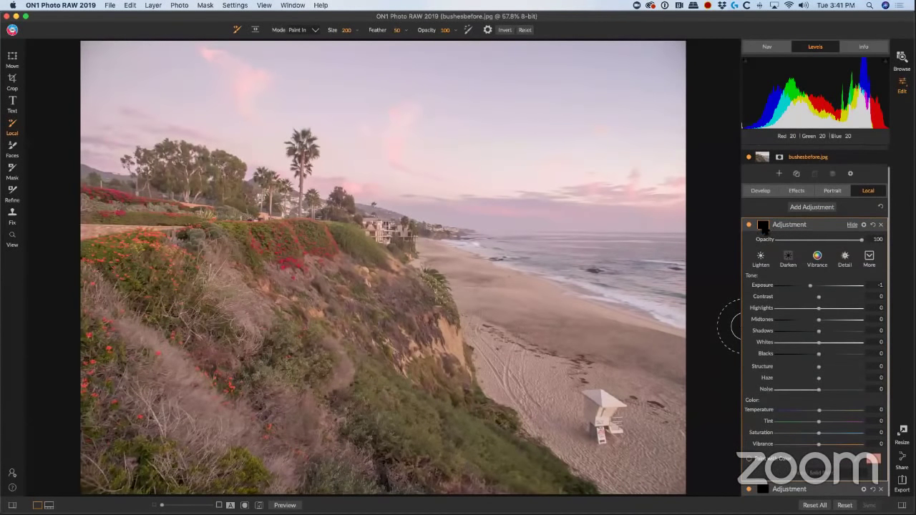
{"action": "left_click", "coordinate": [762, 226]}
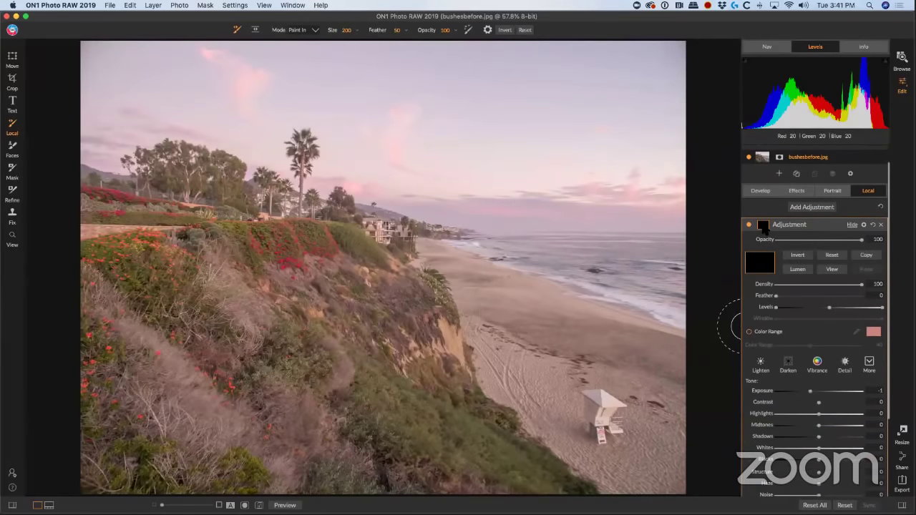
{"action": "left_click", "coordinate": [797, 255]}
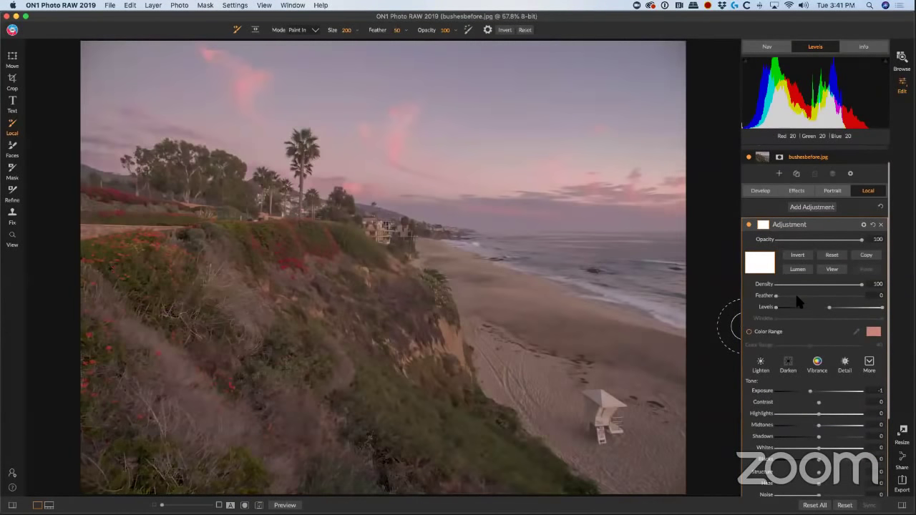
Make the second adjustment a warm brightening one with Exposure 0.6, Highlights -62, Midtones 13, Whites 5 and Temperature 6
{"action": "scroll", "coordinate": [834, 296], "scroll_direction": "down", "scroll_amount": 3}
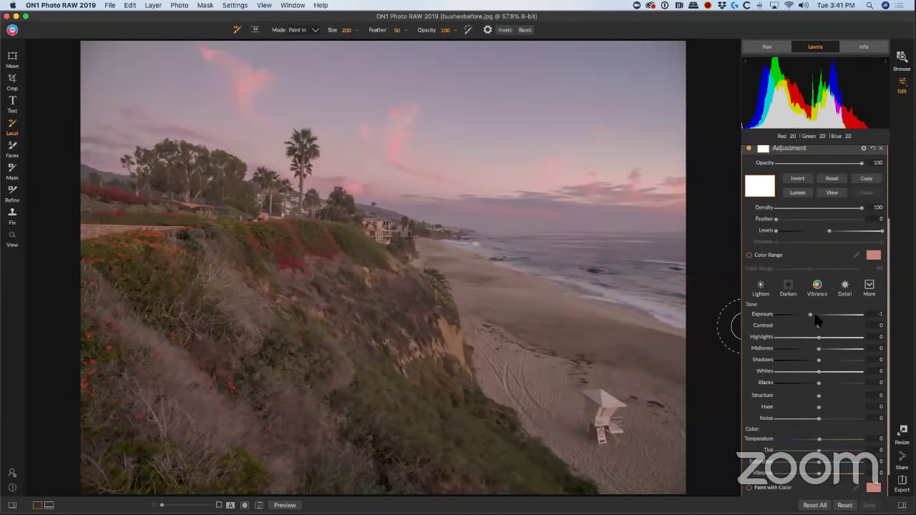
{"action": "left_click_drag", "start_coordinate": [815, 315], "coordinate": [823, 315]}
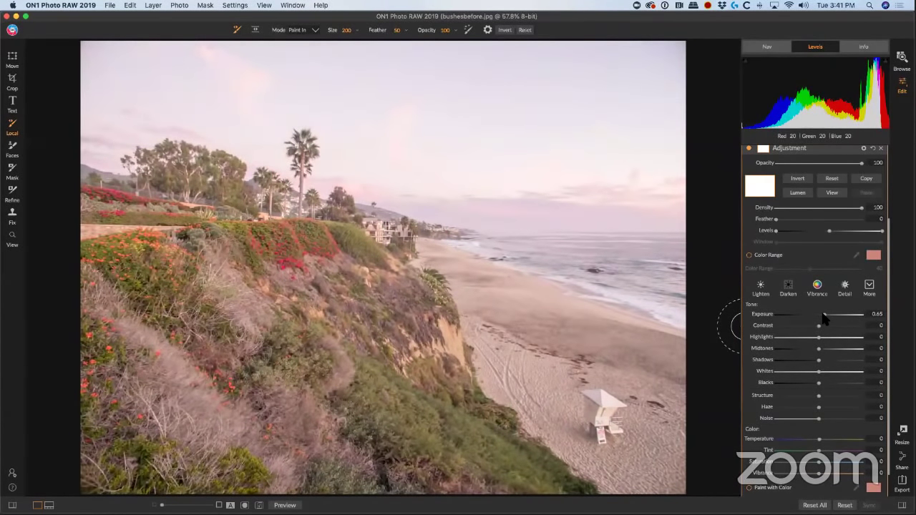
{"action": "left_click_drag", "start_coordinate": [823, 315], "coordinate": [822, 314]}
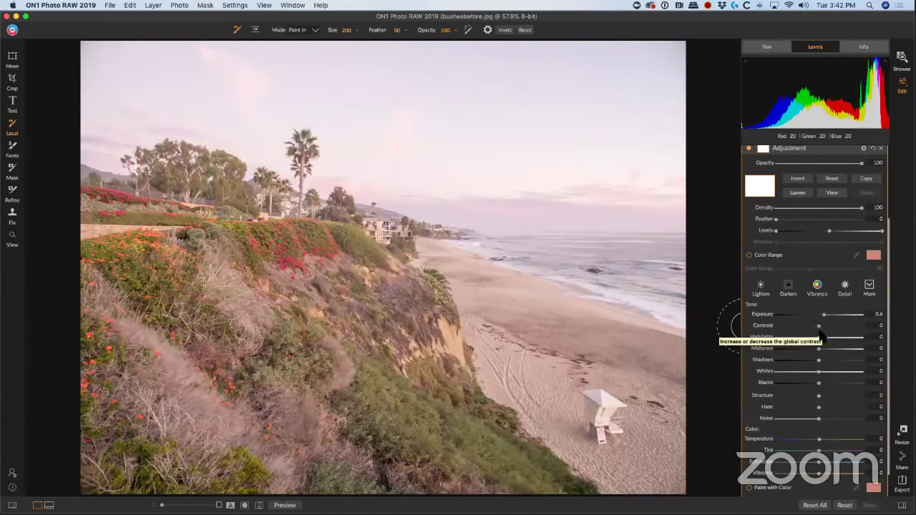
{"action": "left_click_drag", "start_coordinate": [819, 342], "coordinate": [802, 342]}
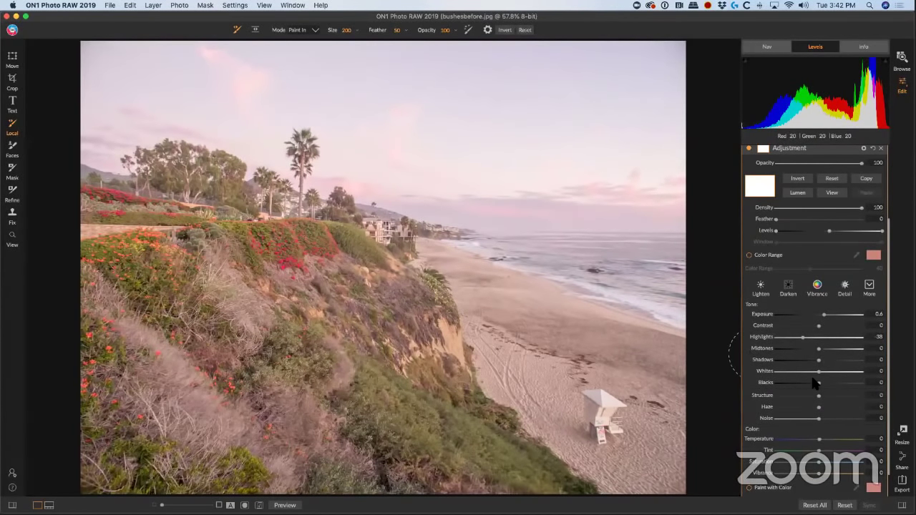
{"action": "left_click_drag", "start_coordinate": [818, 349], "coordinate": [820, 375]}
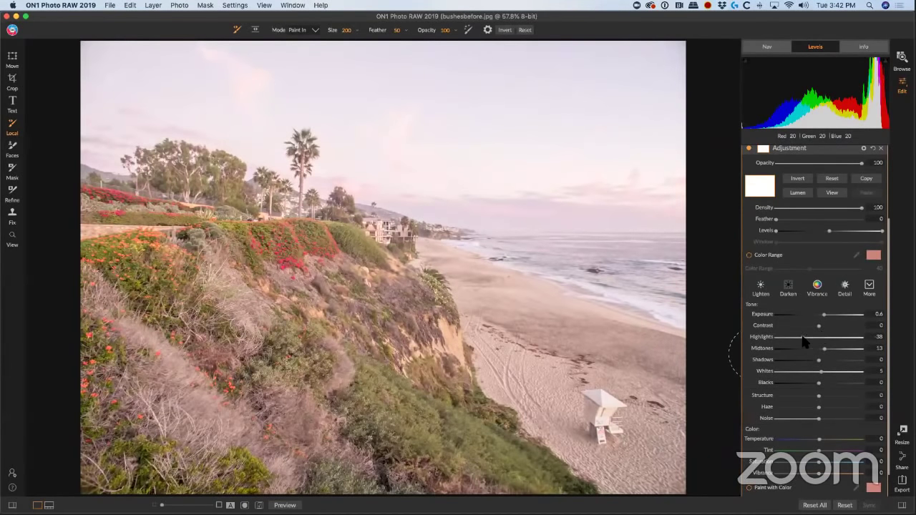
{"action": "left_click_drag", "start_coordinate": [802, 340], "coordinate": [791, 341]}
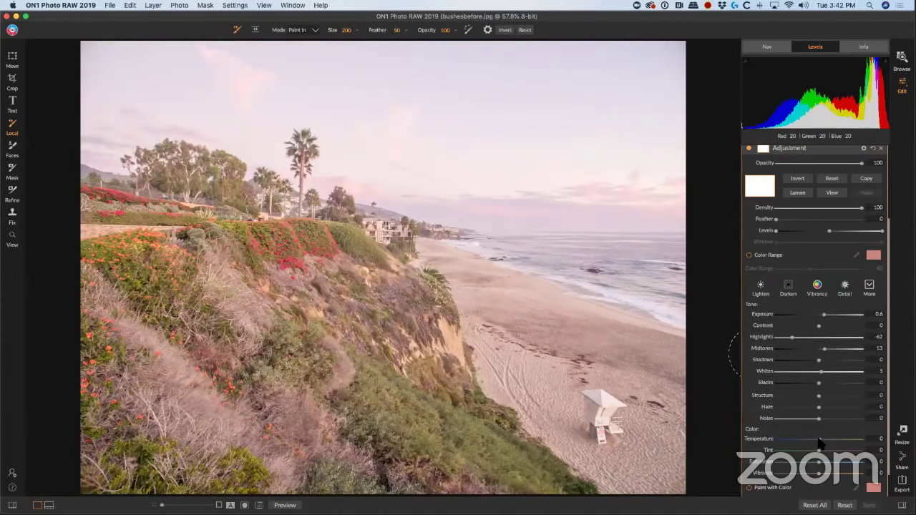
{"action": "left_click_drag", "start_coordinate": [819, 443], "coordinate": [820, 444]}
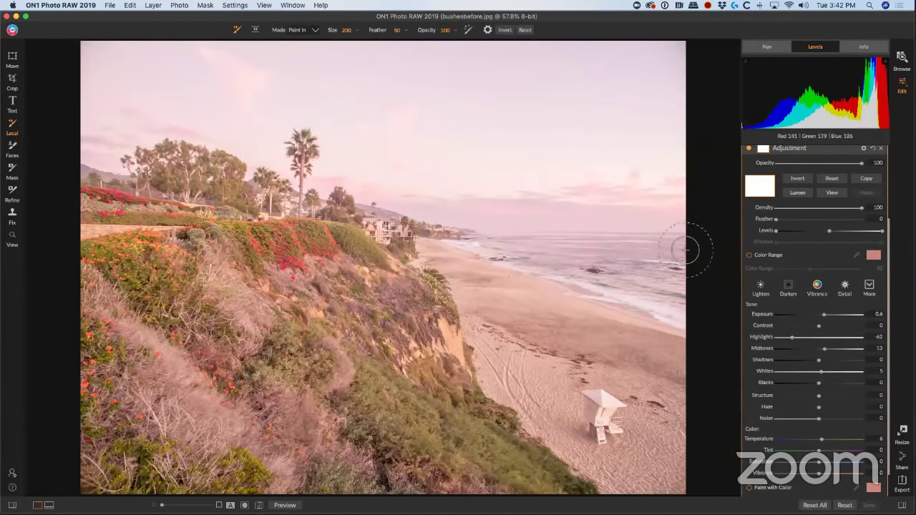
Invert the brightening adjustment's mask back to black and collapse it in the adjustment list
{"action": "left_click", "coordinate": [797, 181]}
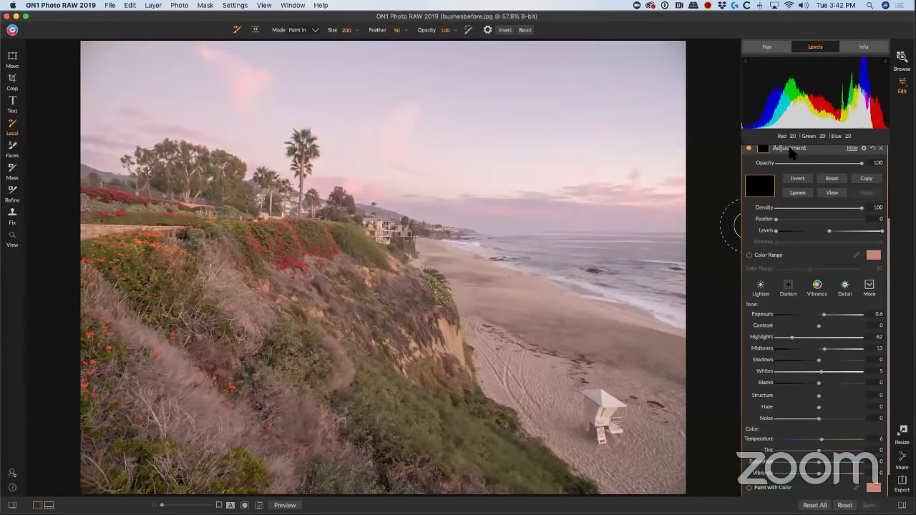
{"action": "left_click", "coordinate": [789, 149]}
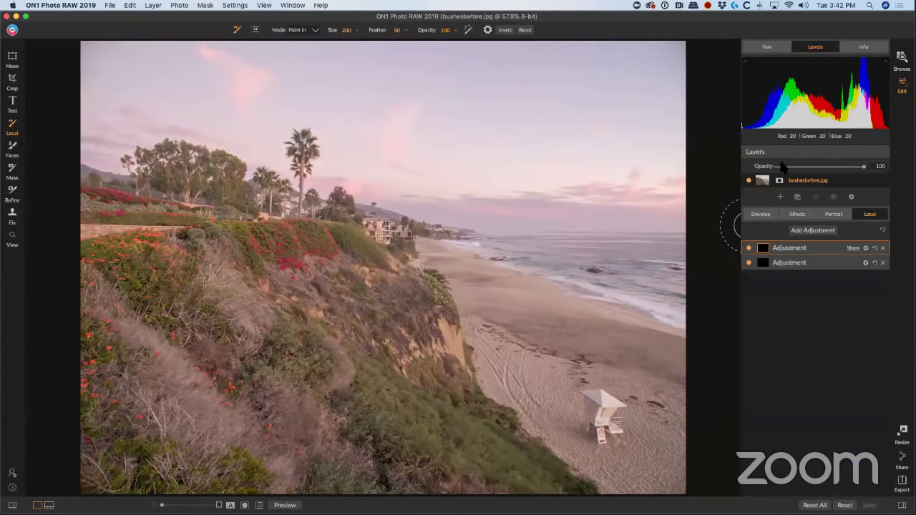
Rename the darkening local adjustment "burn"
{"action": "left_click", "coordinate": [789, 262]}
{"action": "double_click", "coordinate": [791, 263]}
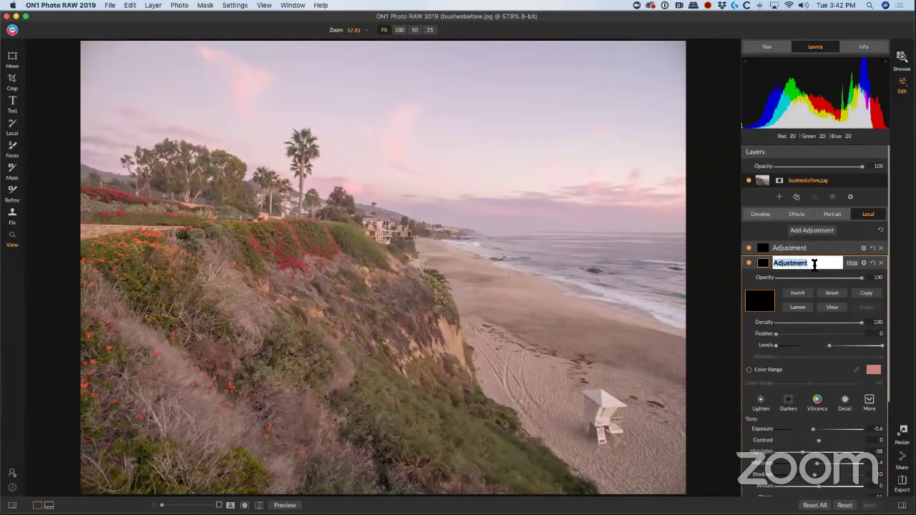
{"action": "type", "text": "burn"}
Cool the burn adjustment to Temperature -3 with its mask temporarily inverted to white, and return the mask to black
{"action": "left_click", "coordinate": [798, 295]}
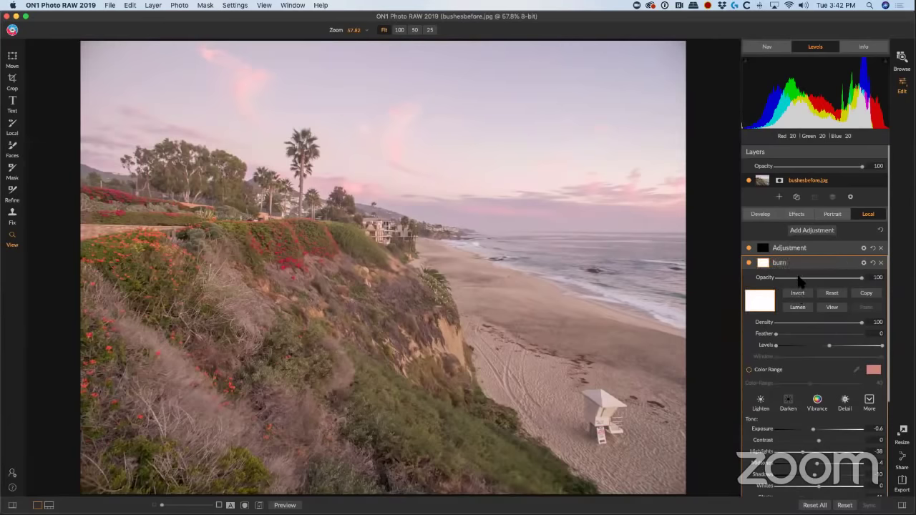
{"action": "scroll", "coordinate": [851, 297], "scroll_direction": "down", "scroll_amount": 5}
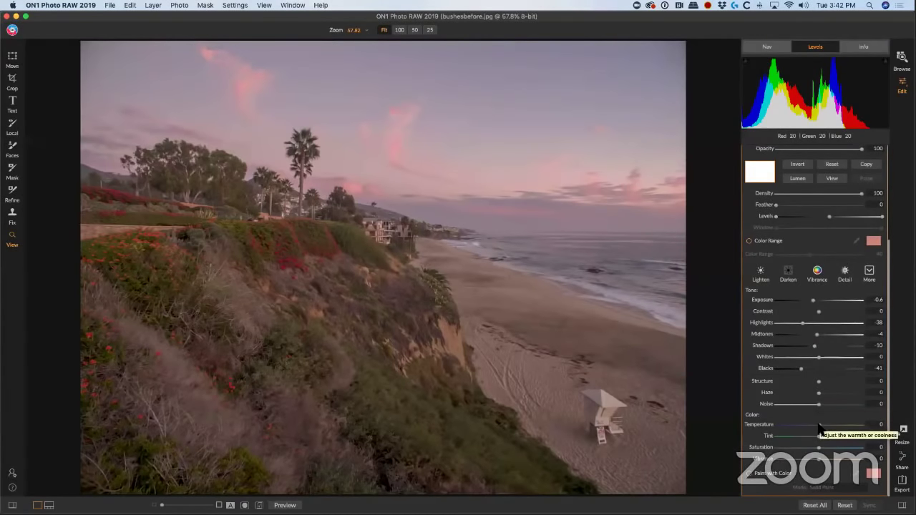
{"action": "left_click_drag", "start_coordinate": [819, 428], "coordinate": [817, 428]}
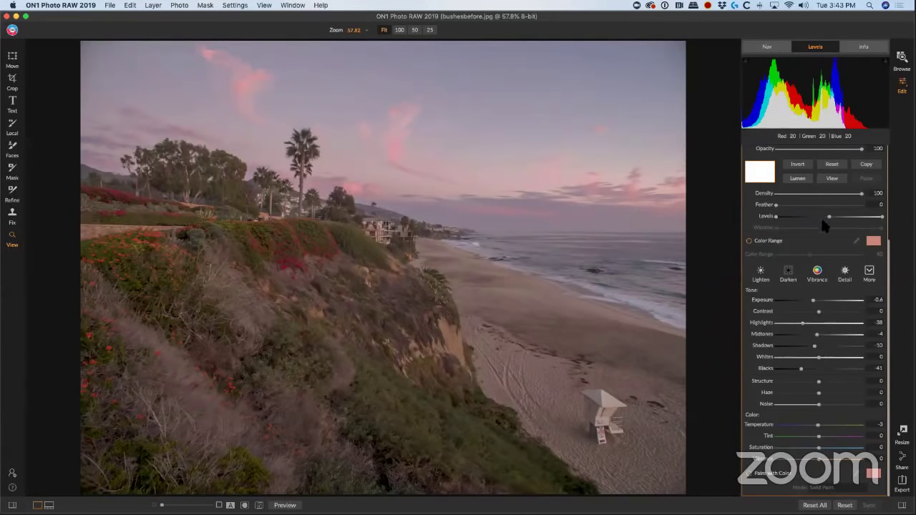
{"action": "left_click", "coordinate": [797, 164]}
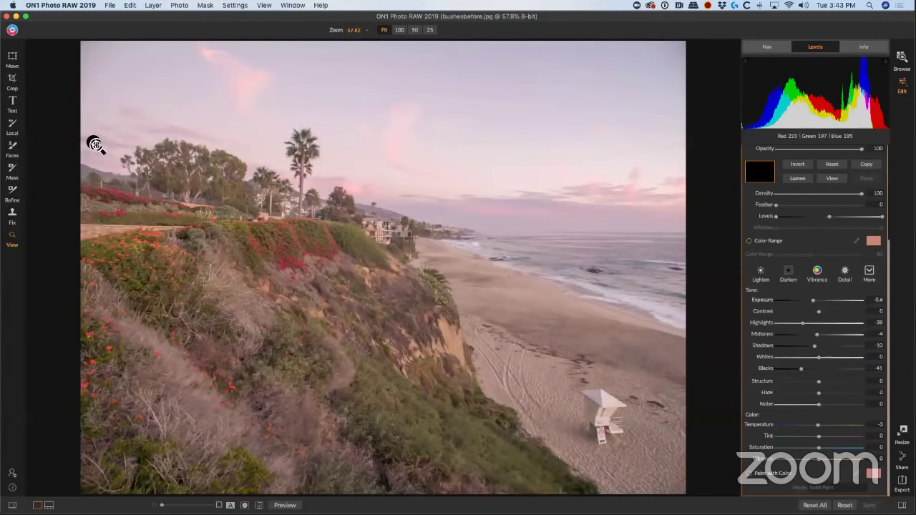
Activate the local adjustment brush and return from the browser to ON1 Photo RAW
{"action": "left_click", "coordinate": [13, 147]}
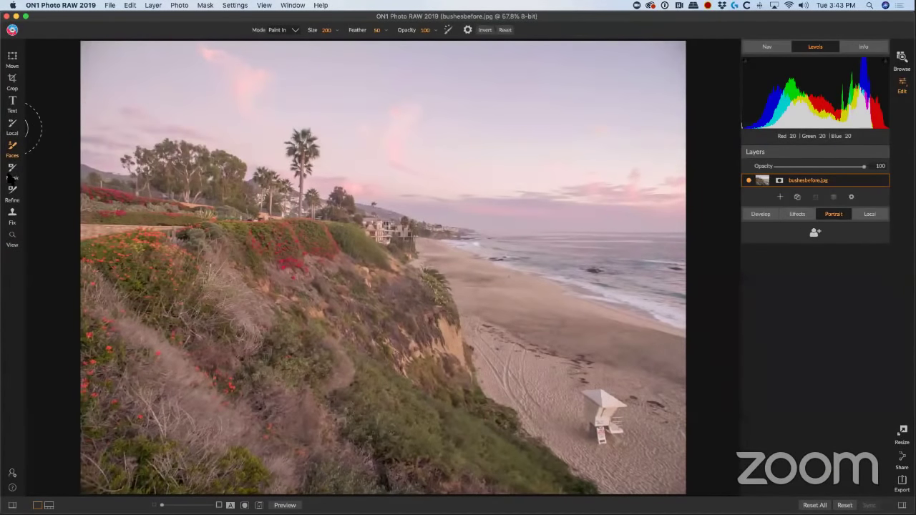
{"action": "left_click", "coordinate": [12, 126]}
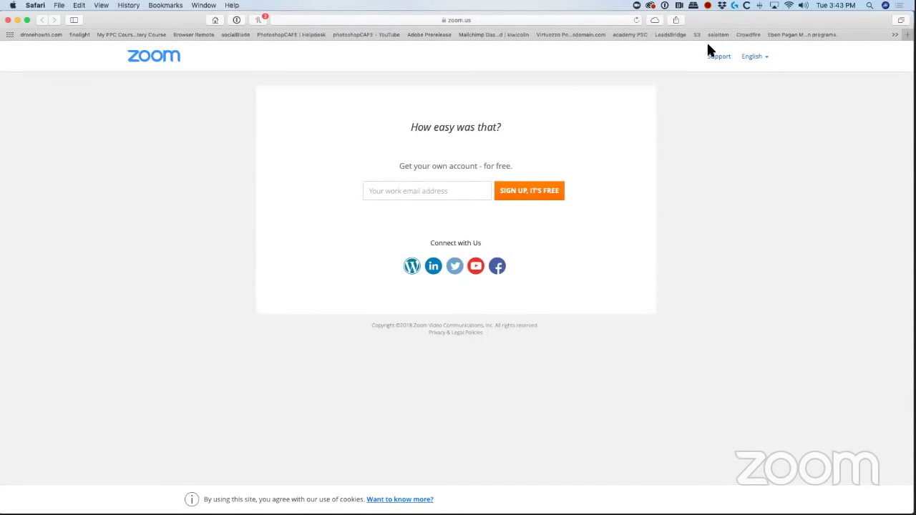
{"action": "key", "text": "super+Tab"}
{"action": "left_click", "coordinate": [382, 260]}
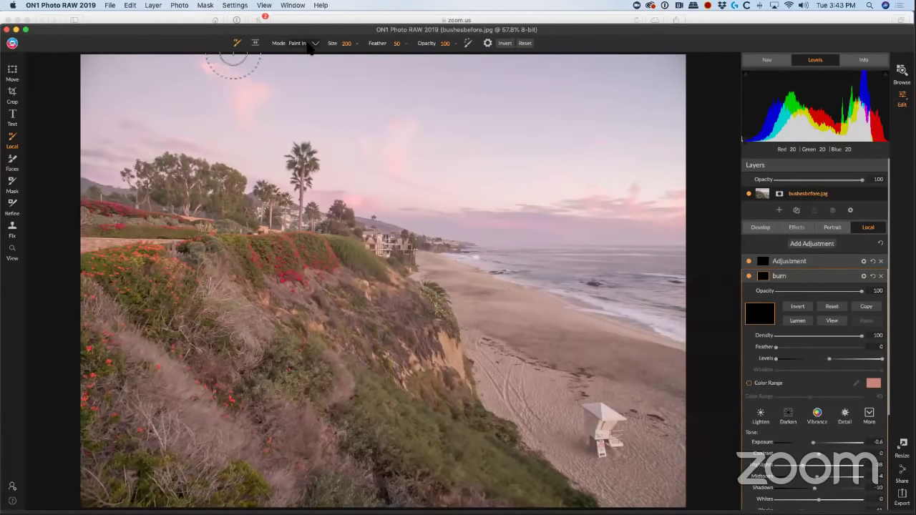
Lower the local brush's opacity to 35
{"action": "left_click", "coordinate": [391, 43]}
{"action": "key", "text": "Return"}
{"action": "left_click_drag", "start_coordinate": [427, 43], "coordinate": [408, 46]}
{"action": "left_click", "coordinate": [487, 43]}
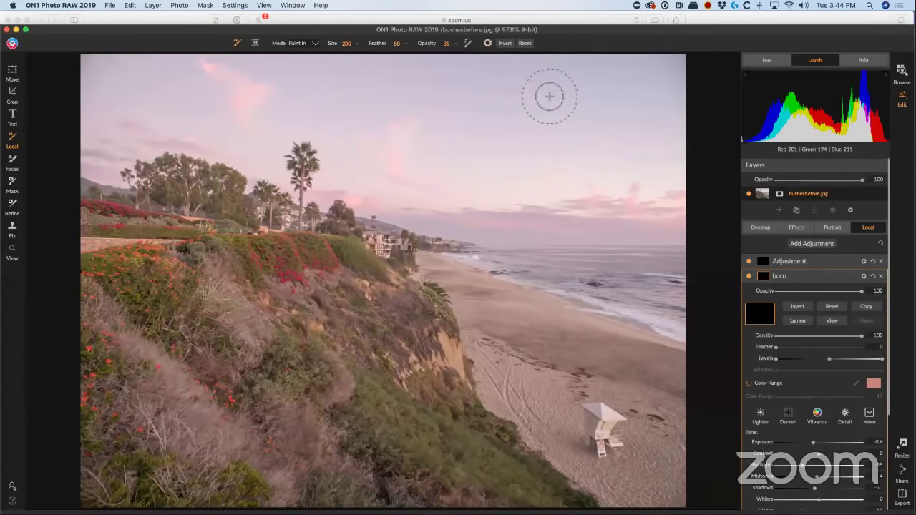
{"action": "mouse_move", "coordinate": [488, 45]}
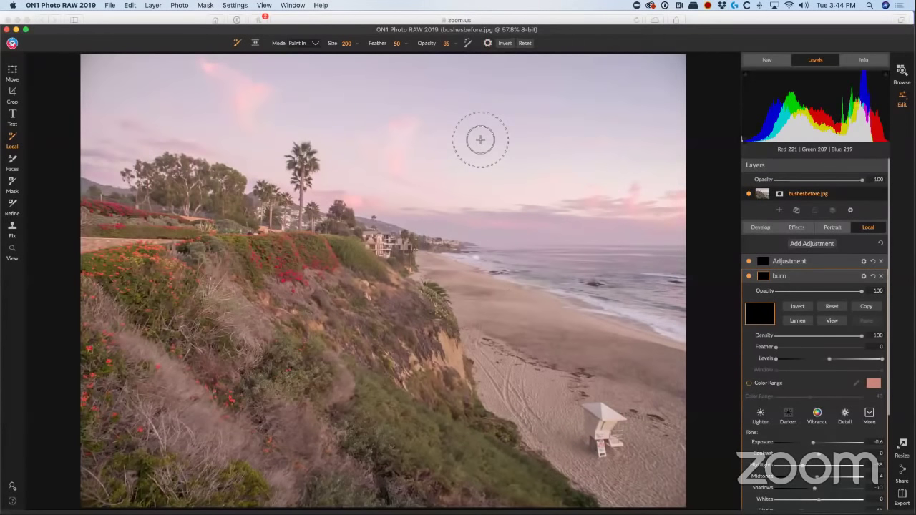
Reduce the brush size to 60 and paint the burn adjustment into the dark gaps between the hillside bushes
{"action": "key", "text": "bracketleft"}
{"action": "key", "text": "bracketleft"}
{"action": "key", "text": "bracketleft"}
{"action": "key", "text": "bracketleft"}
{"action": "key", "text": "bracketleft"}
{"action": "key", "text": "bracketleft"}
{"action": "key", "text": "bracketleft"}
{"action": "key", "text": "bracketleft"}
{"action": "key", "text": "bracketleft"}
{"action": "key", "text": "bracketleft"}
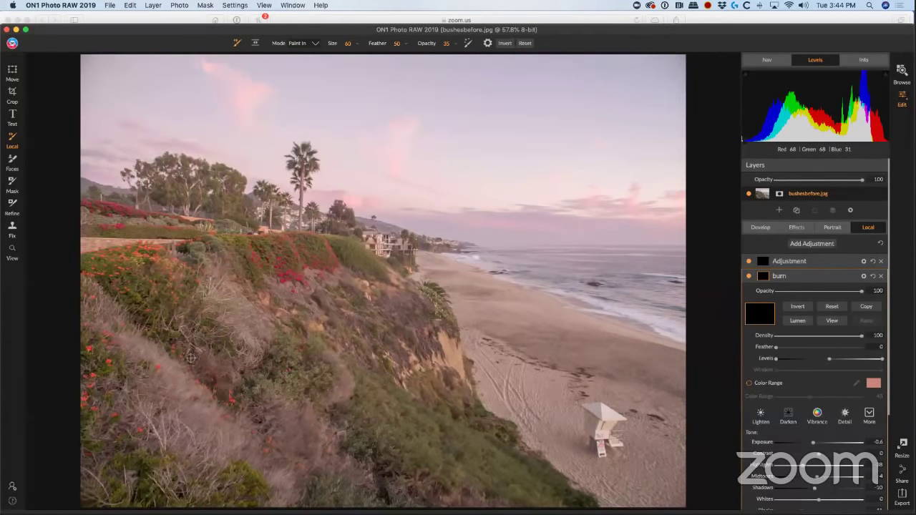
{"action": "mouse_move", "coordinate": [235, 398]}
{"action": "left_mouse_down"}
{"action": "mouse_move", "coordinate": [265, 437]}
{"action": "mouse_move", "coordinate": [199, 226]}
{"action": "left_mouse_up"}
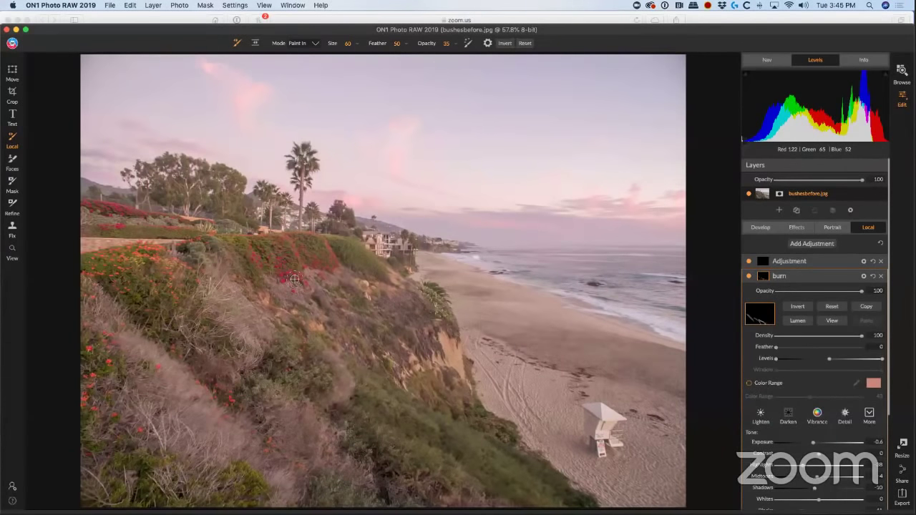
Burn more hillside shadows with a small brush and the photo's lower-left bushes with a brush enlarged from 200 to 300
{"action": "key", "text": "bracketleft"}
{"action": "key", "text": "bracketleft"}
{"action": "key", "text": "bracketleft"}
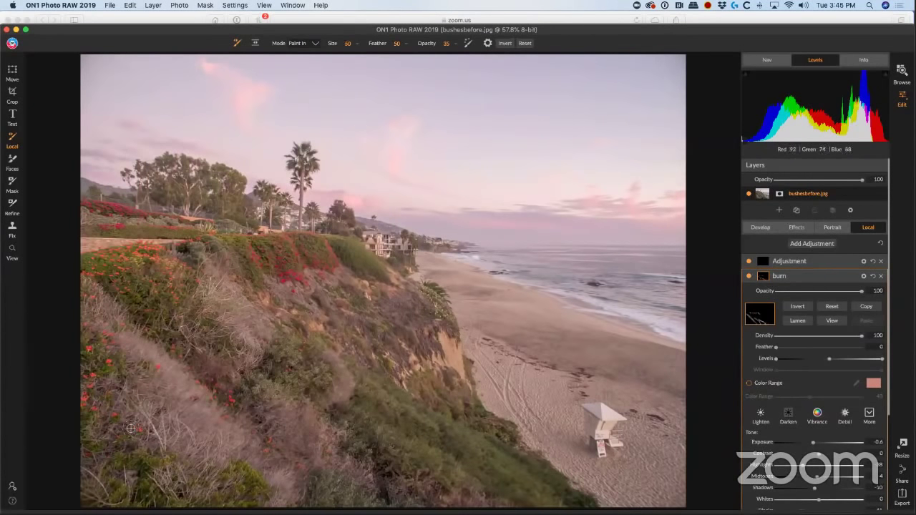
{"action": "scroll", "coordinate": [115, 397], "scroll_direction": "up", "scroll_amount": 5}
{"action": "scroll", "coordinate": [109, 392], "scroll_direction": "up", "scroll_amount": 1}
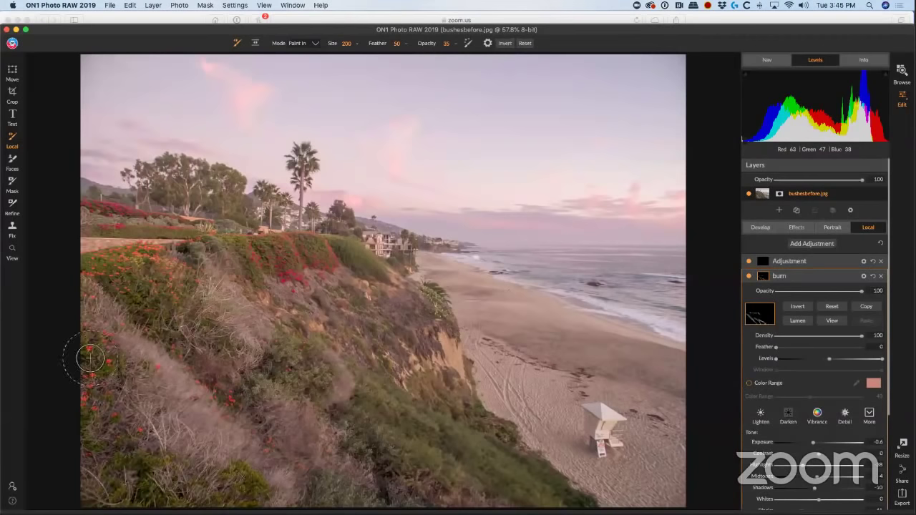
{"action": "left_click", "coordinate": [181, 429]}
{"action": "mouse_move", "coordinate": [114, 401]}
{"action": "left_mouse_down"}
{"action": "mouse_move", "coordinate": [127, 473]}
{"action": "mouse_move", "coordinate": [71, 479]}
{"action": "mouse_move", "coordinate": [181, 480]}
{"action": "mouse_move", "coordinate": [127, 473]}
{"action": "mouse_move", "coordinate": [151, 484]}
{"action": "mouse_move", "coordinate": [141, 465]}
{"action": "left_mouse_up"}
{"action": "scroll", "coordinate": [141, 465], "scroll_direction": "up", "scroll_amount": 10}
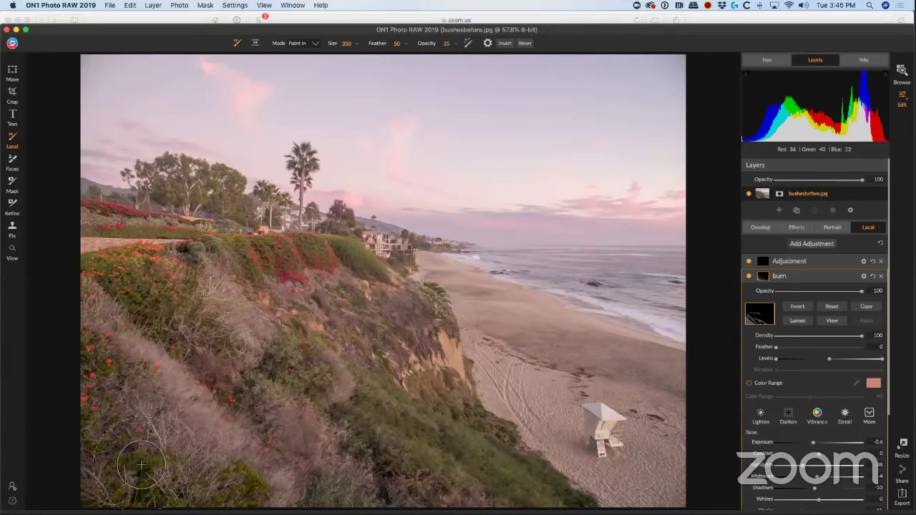
Burn the dark sand on the beach at brush size 90 and smaller shadows among the slope's bushes at size 30
{"action": "scroll", "coordinate": [220, 244], "scroll_direction": "down", "scroll_amount": 4}
{"action": "scroll", "coordinate": [623, 375], "scroll_direction": "down", "scroll_amount": 1}
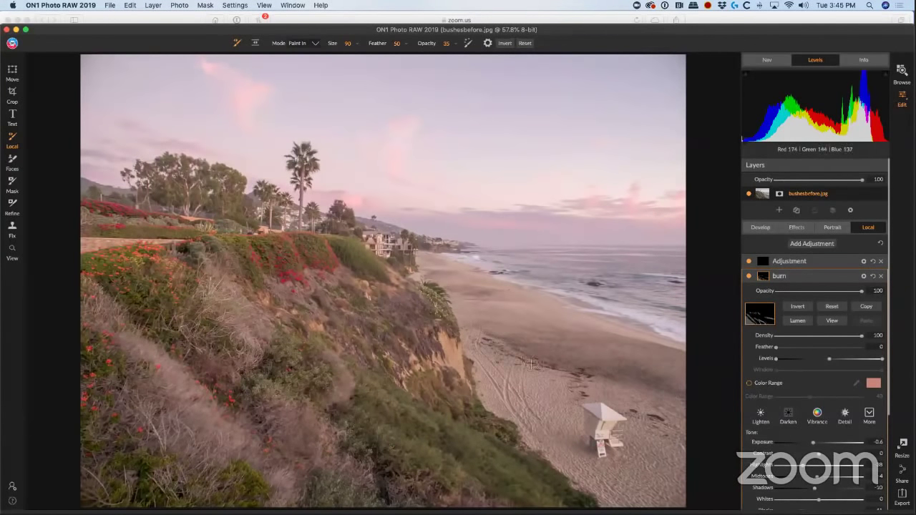
{"action": "key", "text": "["}
{"action": "key", "text": "["}
{"action": "key", "text": "["}
{"action": "key", "text": "["}
{"action": "key", "text": "bracketleft"}
{"action": "key", "text": "bracketleft"}
{"action": "key", "text": "bracketleft"}
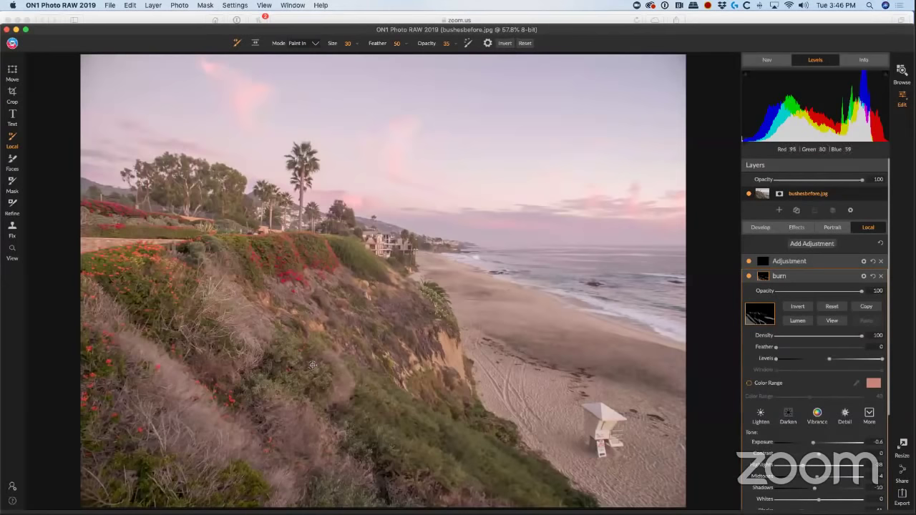
Reduce the brush size to 10 and burn the finest shadow details in the photo
{"action": "key", "text": "bracketleft"}
{"action": "key", "text": "bracketleft"}
{"action": "key", "text": "bracketleft"}
{"action": "key", "text": "bracketleft"}
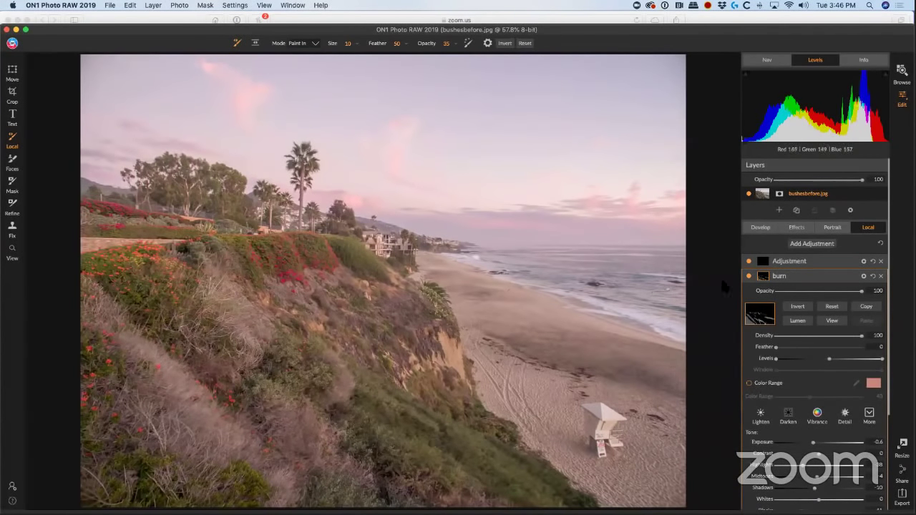
Switch to the brightening adjustment's mask and paint light onto the hillside vegetation, enlarging the brush to 125 for the broader areas
{"action": "left_click", "coordinate": [767, 265]}
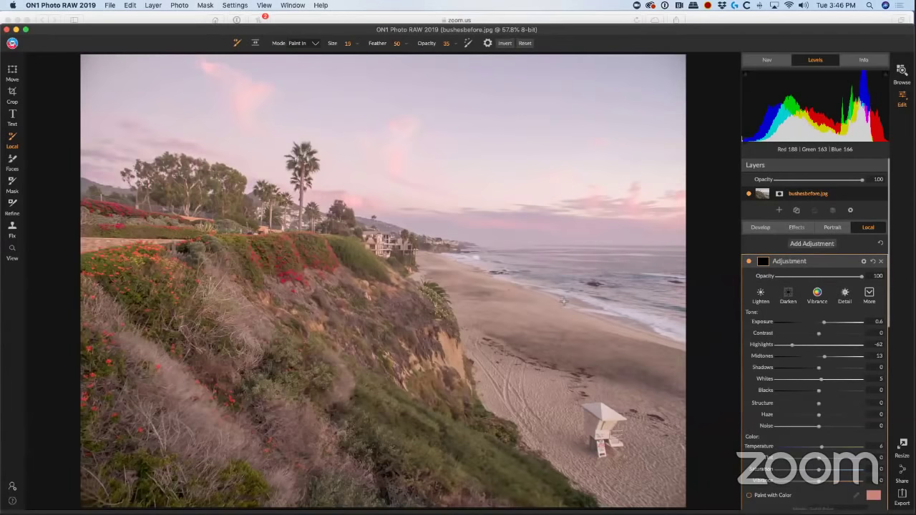
{"action": "key", "text": "bracketright"}
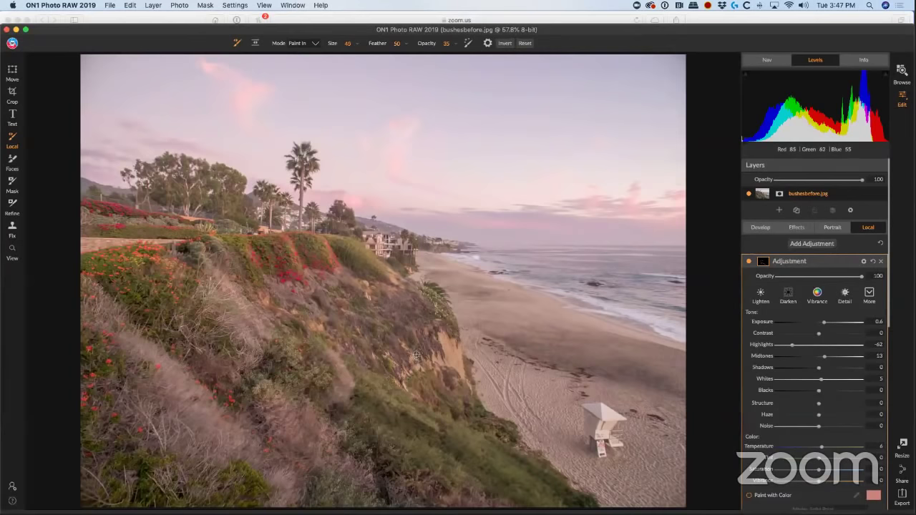
{"action": "key", "text": "bracketright"}
{"action": "key", "text": "bracketright"}
{"action": "key", "text": "bracketright"}
{"action": "key", "text": "bracketright"}
{"action": "key", "text": "bracketright"}
{"action": "key", "text": "bracketright"}
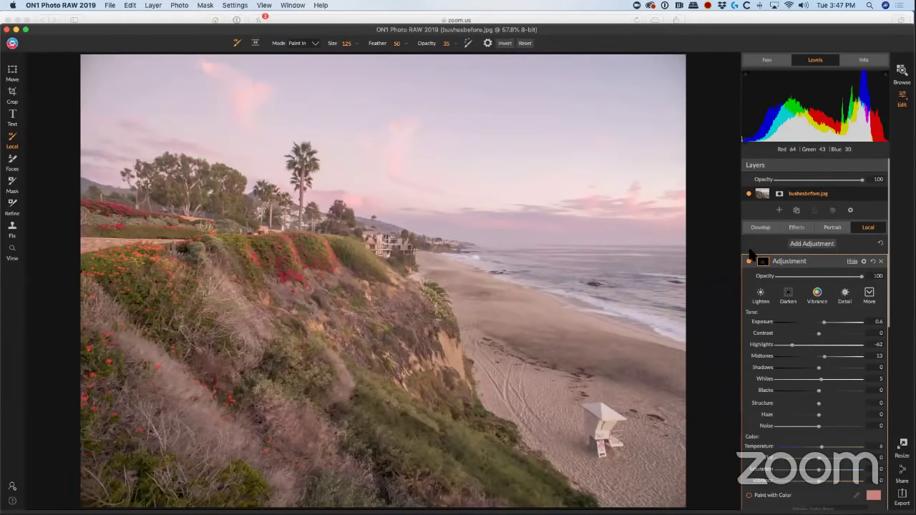
{"action": "mouse_move", "coordinate": [237, 455]}
{"action": "left_mouse_down"}
{"action": "mouse_move", "coordinate": [105, 351]}
{"action": "mouse_move", "coordinate": [175, 455]}
{"action": "mouse_move", "coordinate": [251, 485]}
{"action": "mouse_move", "coordinate": [112, 484]}
{"action": "mouse_move", "coordinate": [330, 468]}
{"action": "mouse_move", "coordinate": [347, 483]}
{"action": "mouse_move", "coordinate": [332, 478]}
{"action": "mouse_move", "coordinate": [423, 441]}
{"action": "left_mouse_up"}
{"action": "key", "text": "bracketright"}
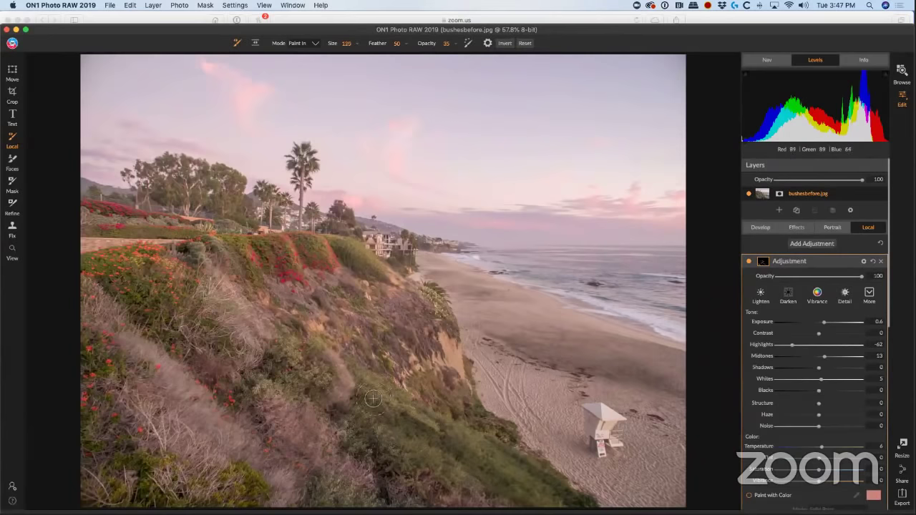
Brighten the cliff edge and the adjoining sand on the upper beach with the brush reduced to 90 and smaller
{"action": "key", "text": "bracketleft"}
{"action": "key", "text": "bracketleft"}
{"action": "key", "text": "bracketleft"}
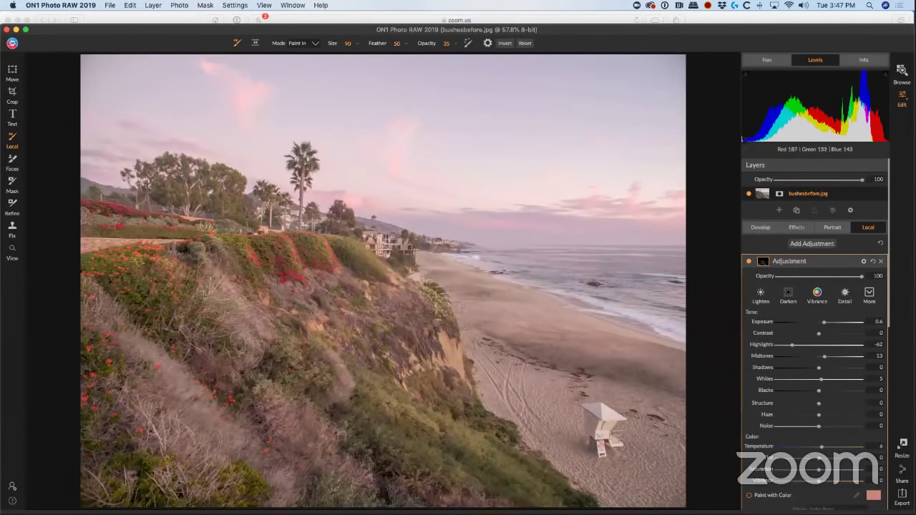
{"action": "key", "text": "bracketleft"}
{"action": "key", "text": "bracketleft"}
{"action": "key", "text": "bracketleft"}
{"action": "key", "text": "bracketleft"}
{"action": "key", "text": "bracketleft"}
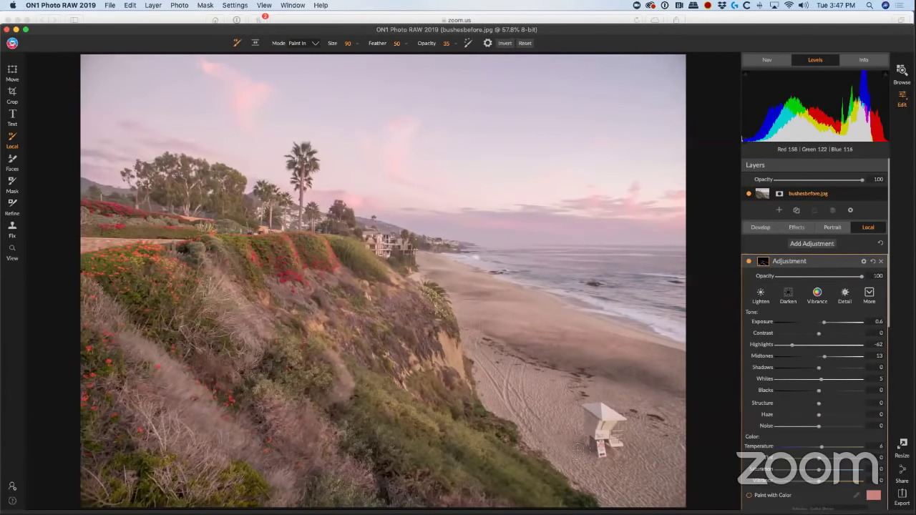
Brighten the lower beach with a brush size of 300 and the sand around the lifeguard hut at size 100
{"action": "key", "text": "bracketright"}
{"action": "key", "text": "bracketright"}
{"action": "key", "text": "bracketright"}
{"action": "key", "text": "bracketright"}
{"action": "key", "text": "bracketright"}
{"action": "key", "text": "bracketright"}
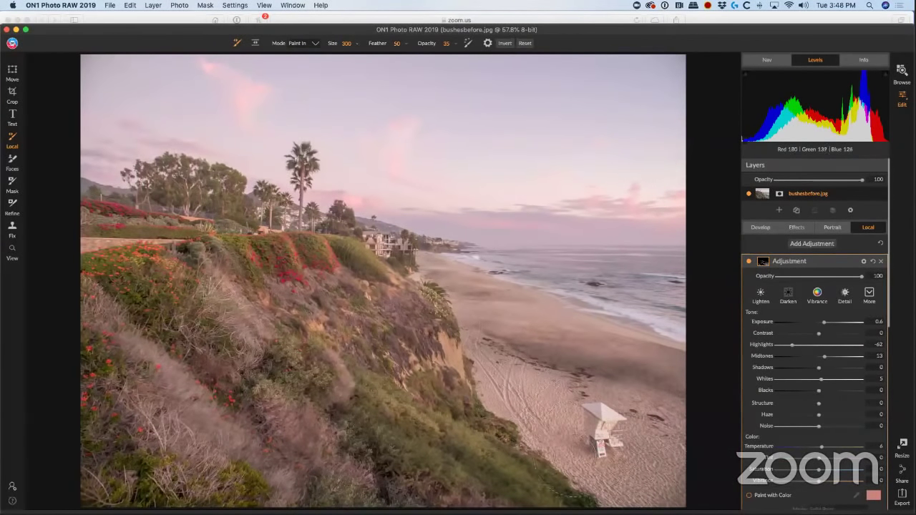
{"action": "key", "text": "bracketleft"}
{"action": "key", "text": "bracketleft"}
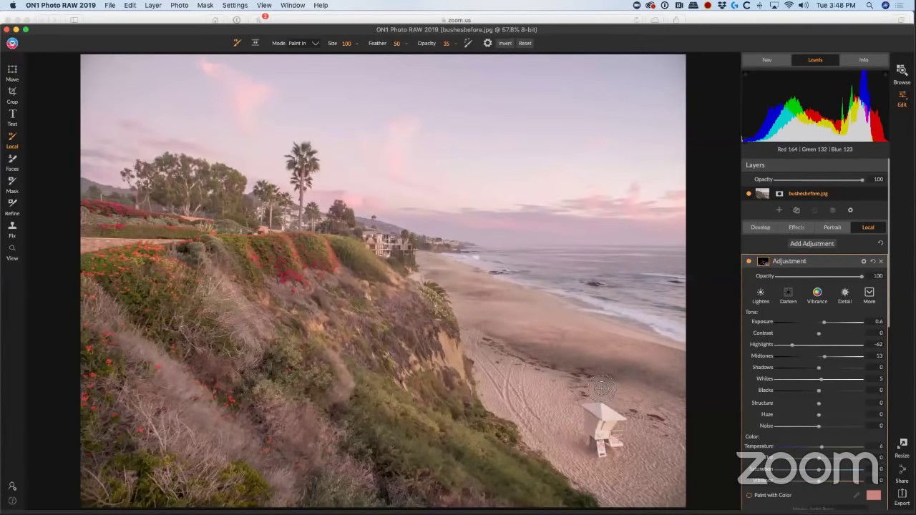
Switch back to the burn adjustment's mask and darken the shaded side of the lifeguard hut with a smaller brush
{"action": "scroll", "coordinate": [889, 286], "scroll_direction": "down", "scroll_amount": 2}
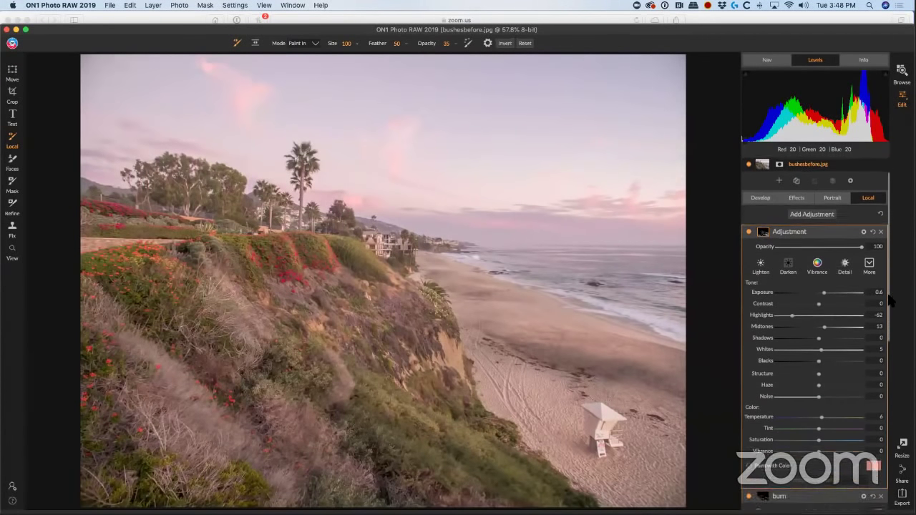
{"action": "scroll", "coordinate": [890, 301], "scroll_direction": "down", "scroll_amount": 5}
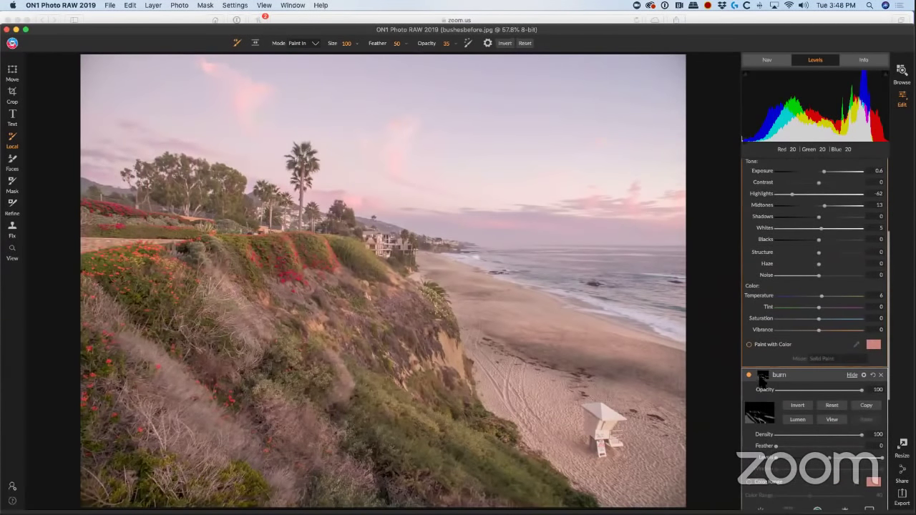
{"action": "left_click", "coordinate": [761, 377]}
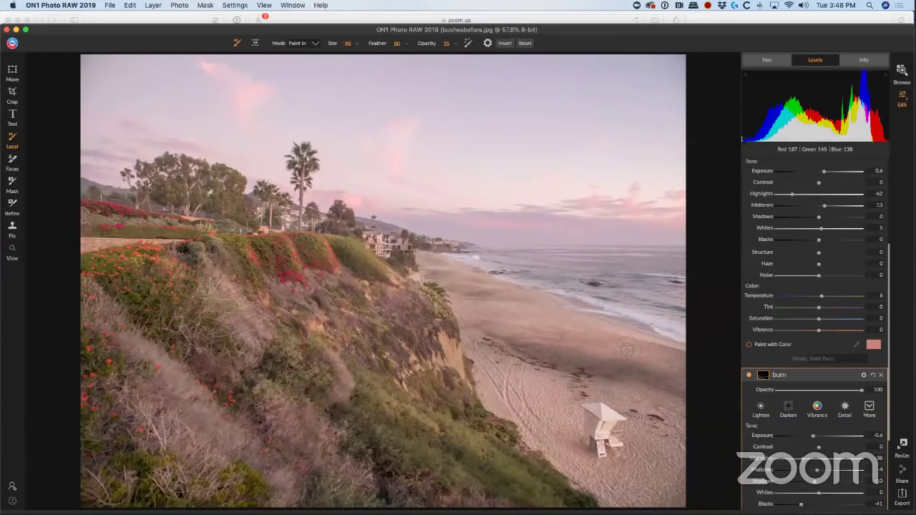
{"action": "key", "text": "bracketleft"}
{"action": "key", "text": "bracketleft"}
{"action": "key", "text": "bracketleft"}
{"action": "mouse_move", "coordinate": [591, 415]}
{"action": "left_mouse_down"}
{"action": "mouse_move", "coordinate": [597, 409]}
{"action": "mouse_move", "coordinate": [593, 441]}
{"action": "left_mouse_up"}
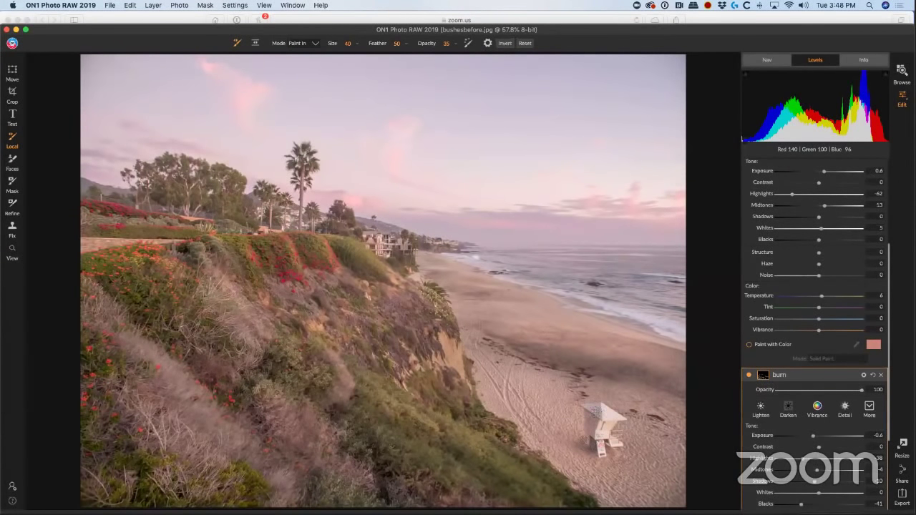
Burn remaining small shadows on the hillside, varying the brush size up to 50
{"action": "key", "text": "bracketleft"}
{"action": "key", "text": "bracketleft"}
{"action": "key", "text": "bracketright"}
{"action": "key", "text": "bracketright"}
{"action": "key", "text": "bracketright"}
{"action": "key", "text": "bracketright"}
{"action": "key", "text": "bracketright"}
{"action": "key", "text": "bracketright"}
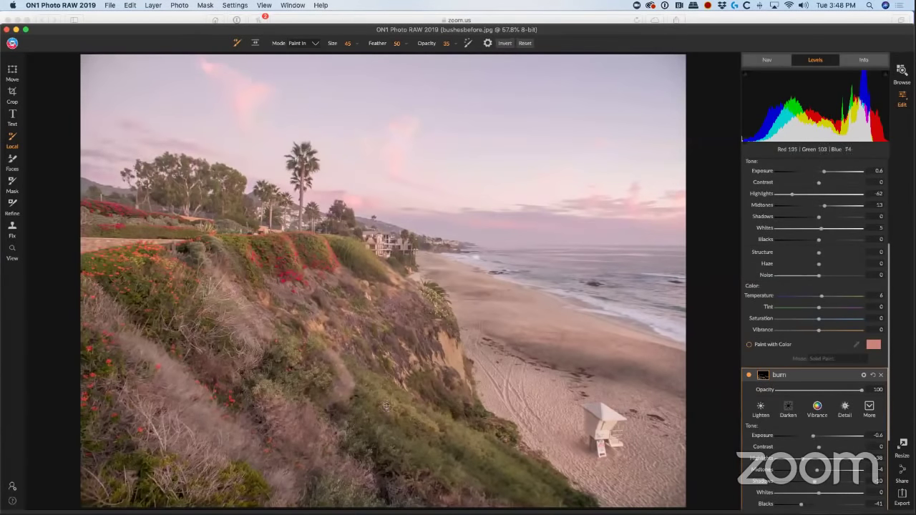
{"action": "key", "text": "bracketright"}
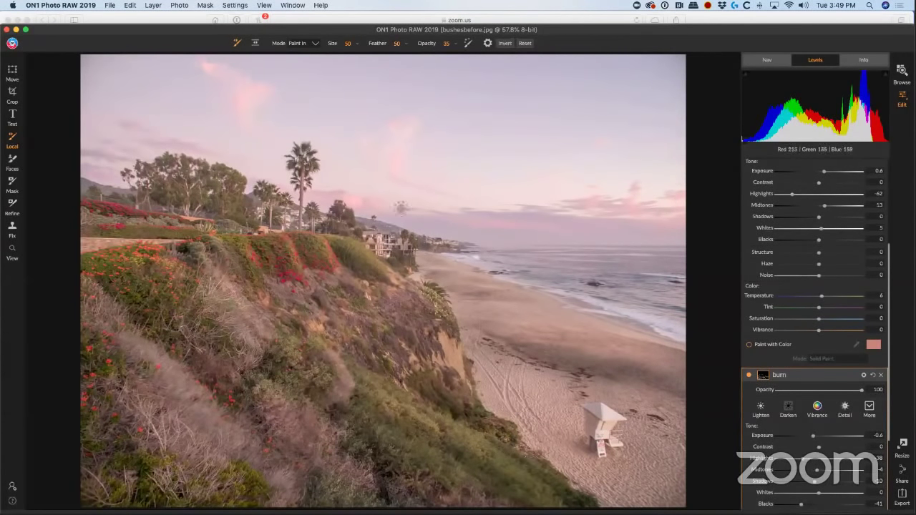
Switch off both the burn adjustment and the brightening adjustment to view the photo without them
{"action": "double_click", "coordinate": [320, 29]}
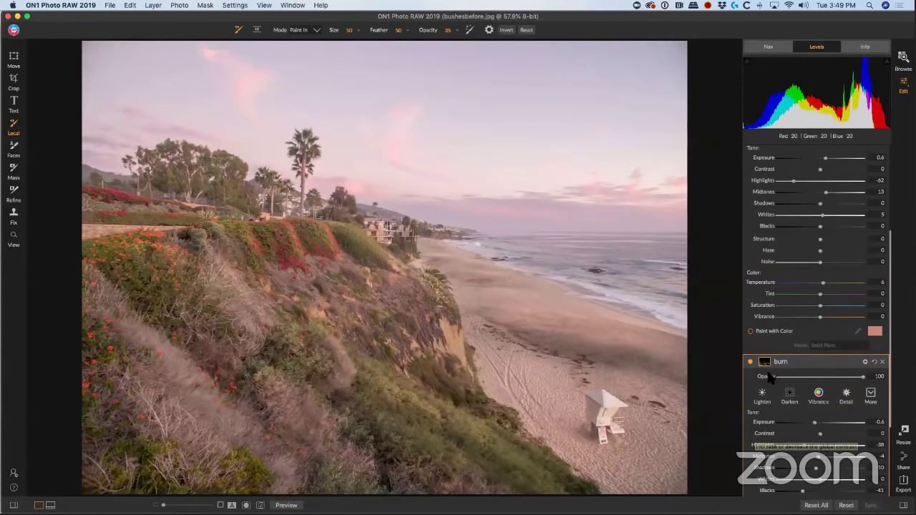
{"action": "left_click", "coordinate": [749, 361]}
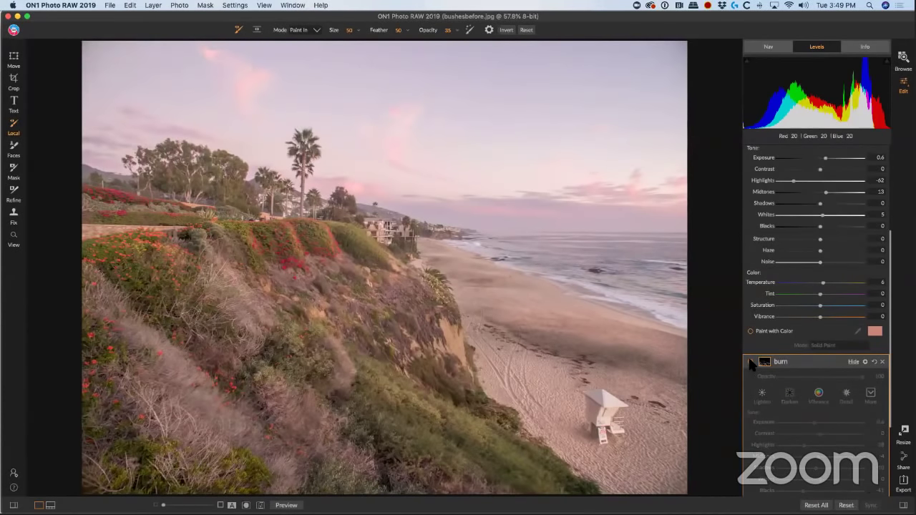
{"action": "scroll", "coordinate": [785, 360], "scroll_direction": "down", "scroll_amount": 5}
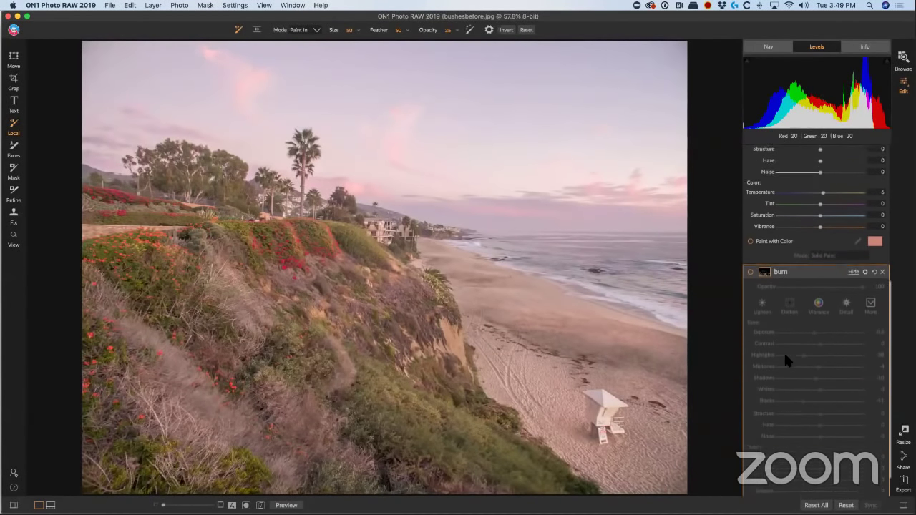
{"action": "scroll", "coordinate": [785, 360], "scroll_direction": "down", "scroll_amount": 2}
{"action": "left_click", "coordinate": [786, 241]}
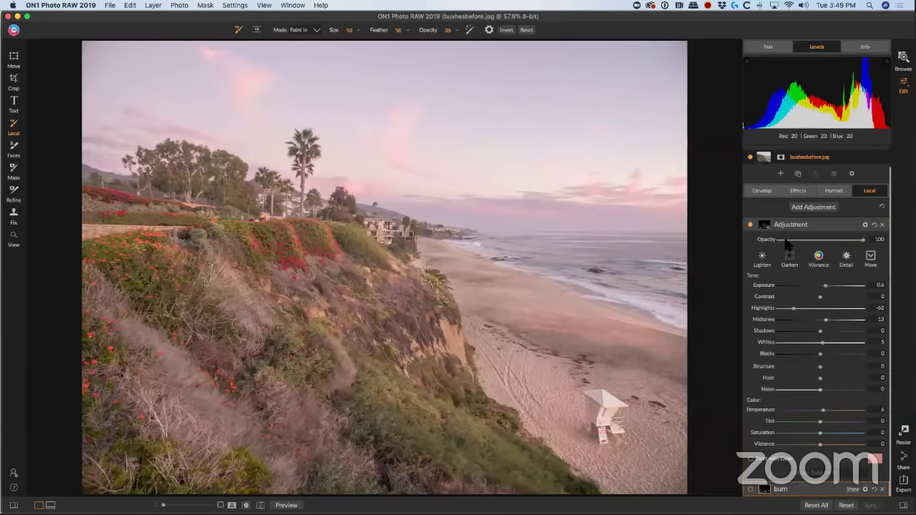
{"action": "left_click", "coordinate": [785, 241]}
{"action": "scroll", "coordinate": [787, 226], "scroll_direction": "down", "scroll_amount": 1}
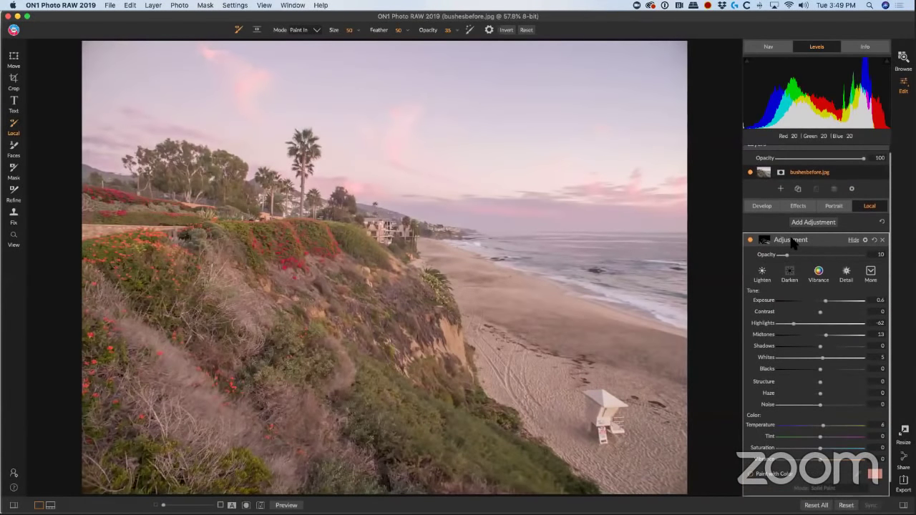
{"action": "key", "text": "z"}
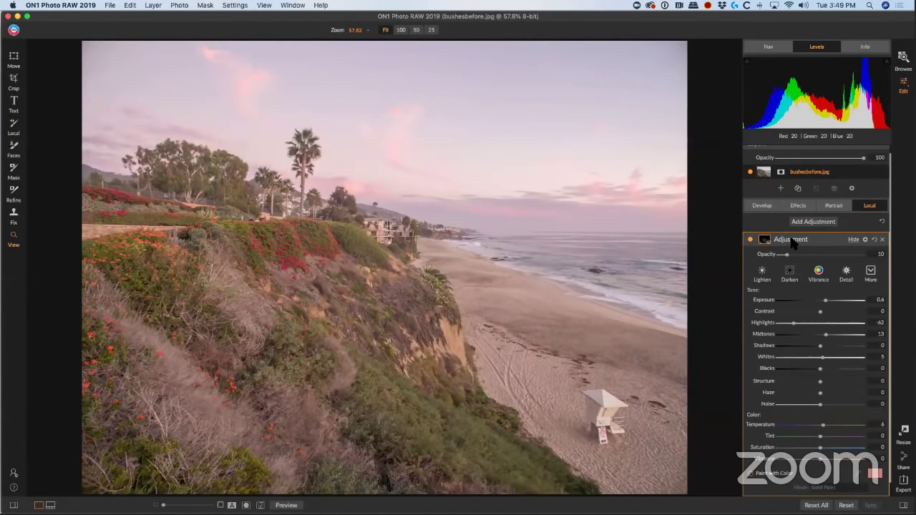
{"action": "left_click", "coordinate": [792, 243]}
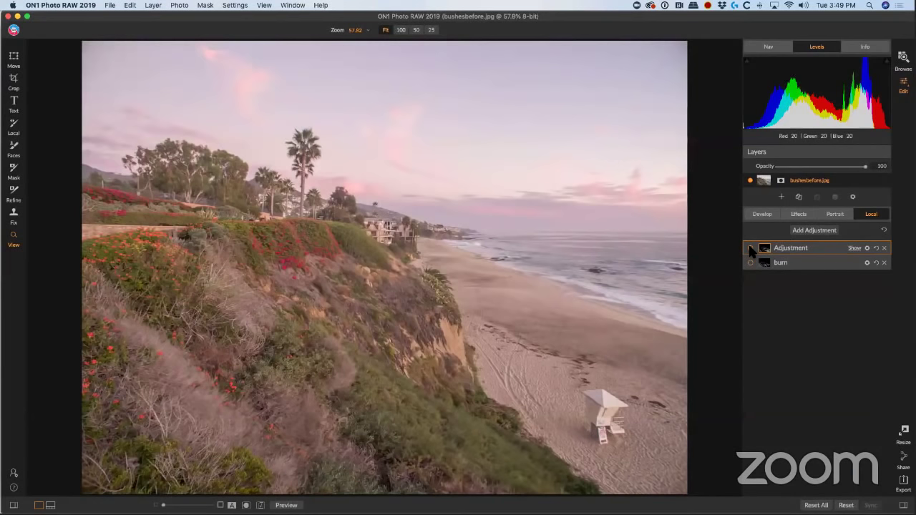
Toggle the burn adjustment and the brightening adjustment one after the other to compare their effects, leaving both enabled
{"action": "left_click", "coordinate": [750, 262]}
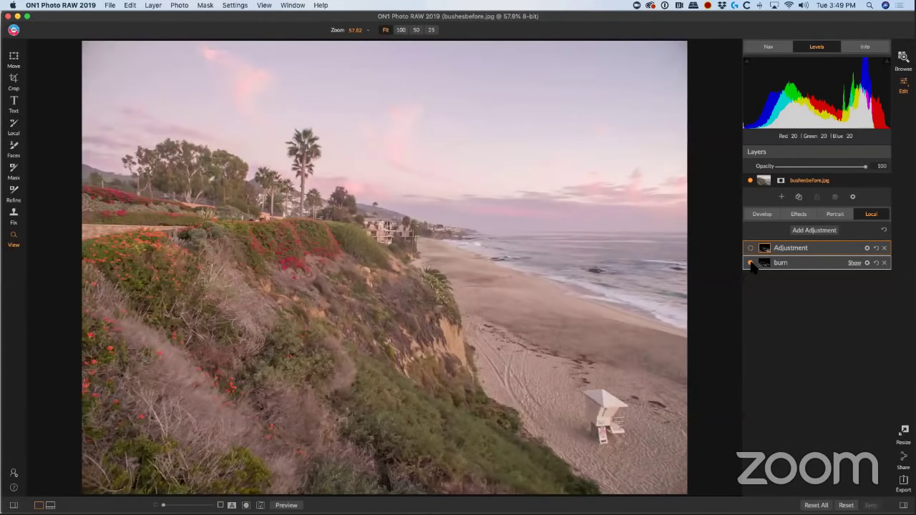
{"action": "left_click", "coordinate": [750, 263]}
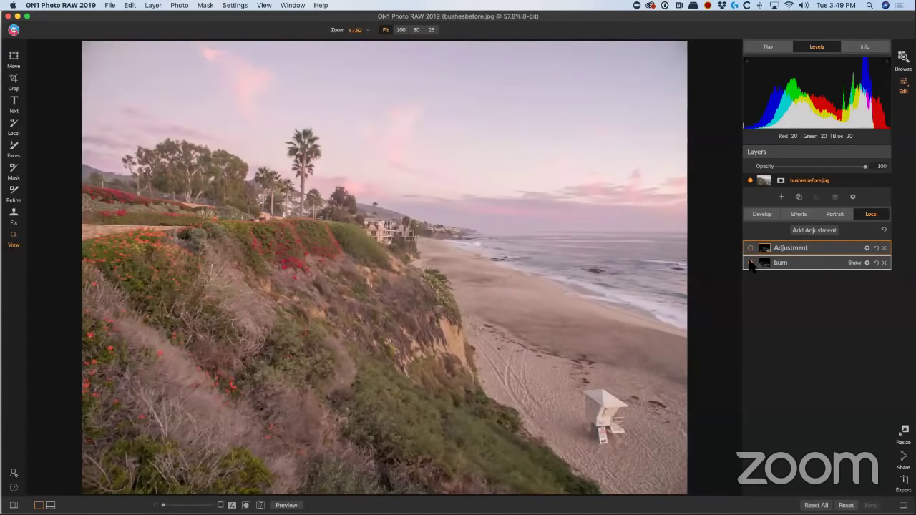
{"action": "left_click", "coordinate": [750, 263]}
{"action": "left_click", "coordinate": [750, 248]}
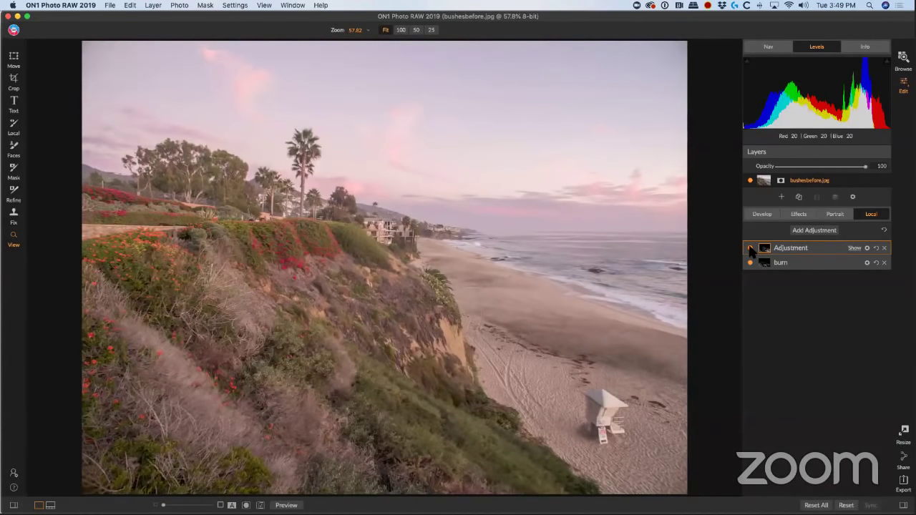
{"action": "left_click", "coordinate": [750, 248]}
{"action": "left_click", "coordinate": [749, 249]}
{"action": "left_click", "coordinate": [839, 248]}
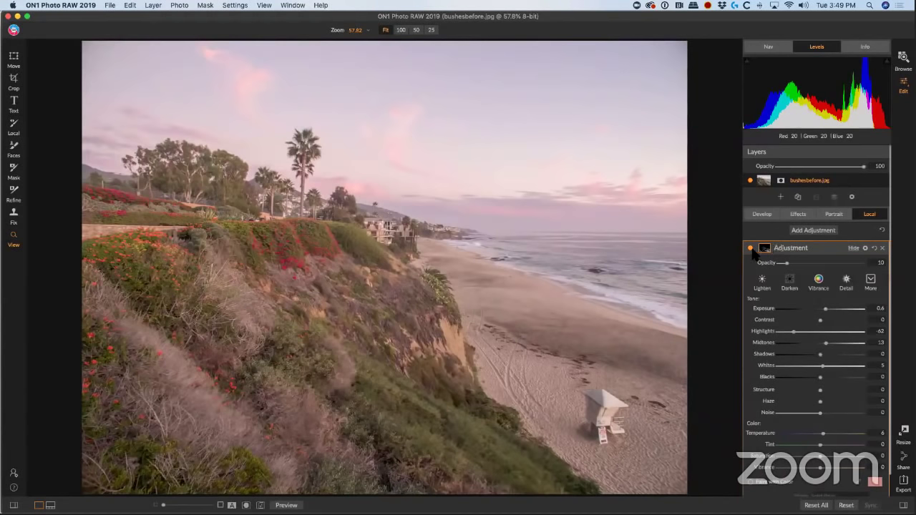
Restore the brightening adjustment's opacity to 100 and toggle its visibility to judge its effect
{"action": "left_click_drag", "start_coordinate": [788, 263], "coordinate": [880, 263]}
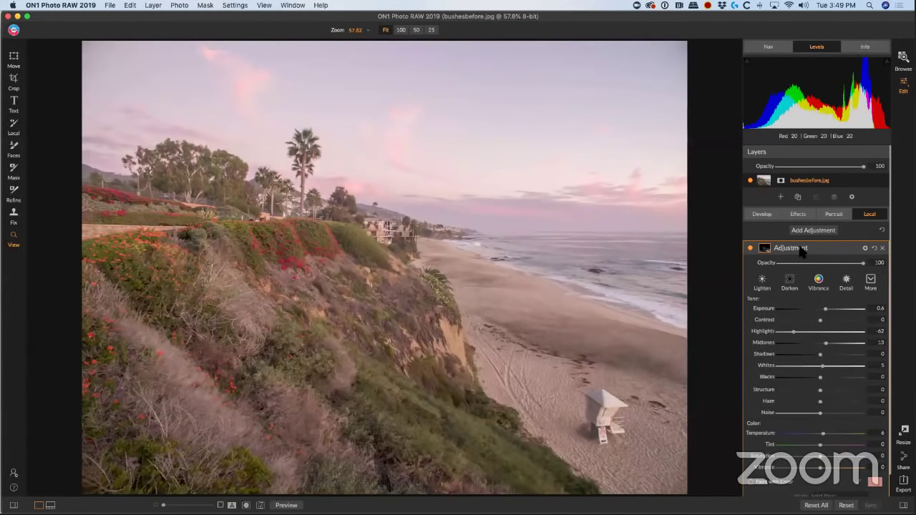
{"action": "left_click", "coordinate": [750, 248]}
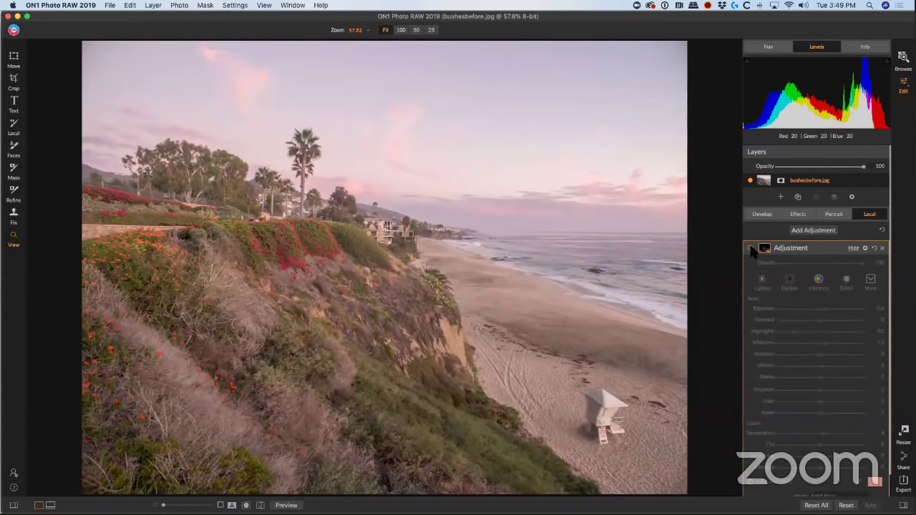
{"action": "left_click", "coordinate": [750, 248]}
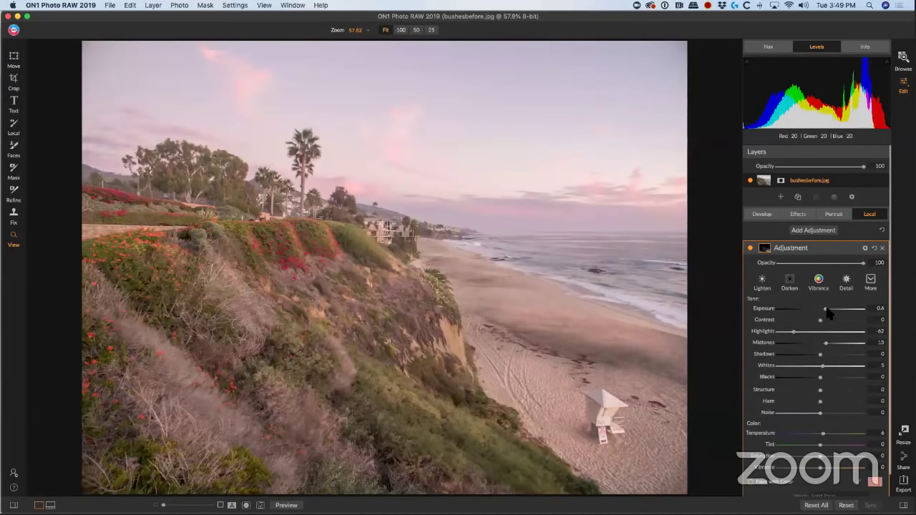
Set the brightening adjustment's exposure to 0.95, temperature to 24 and opacity to 45
{"action": "left_click_drag", "start_coordinate": [827, 313], "coordinate": [826, 312]}
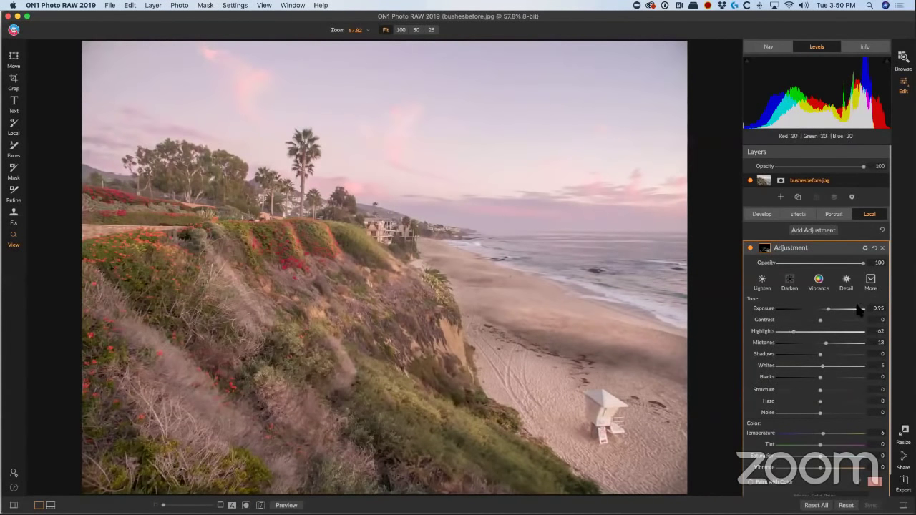
{"action": "scroll", "coordinate": [868, 293], "scroll_direction": "down", "scroll_amount": 1}
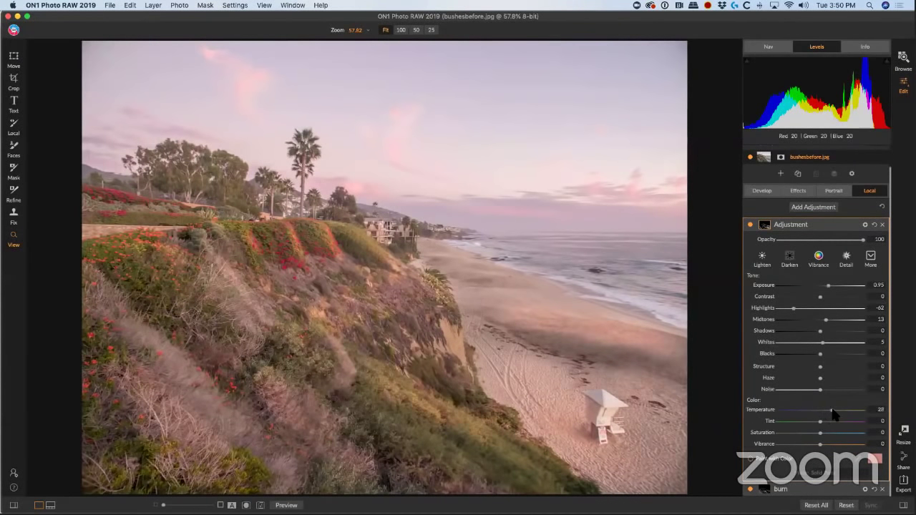
{"action": "left_click_drag", "start_coordinate": [833, 413], "coordinate": [830, 414]}
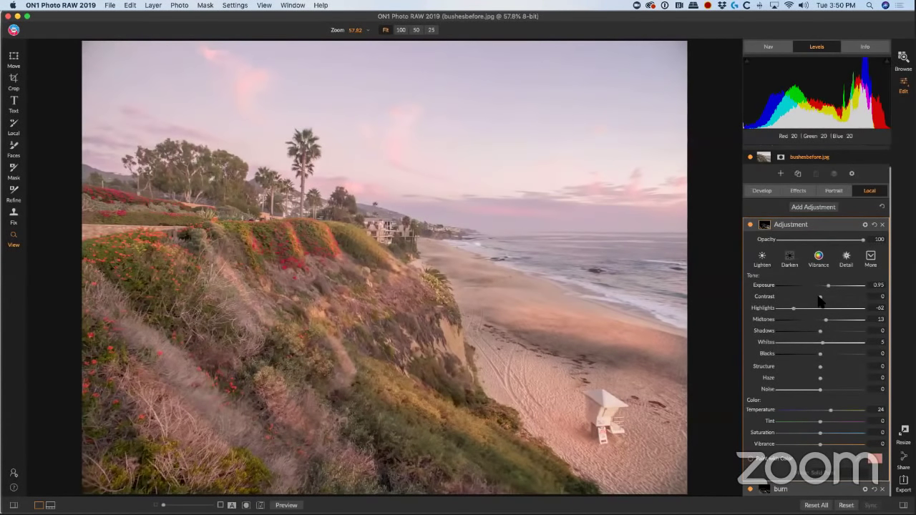
{"action": "left_click_drag", "start_coordinate": [861, 241], "coordinate": [765, 243]}
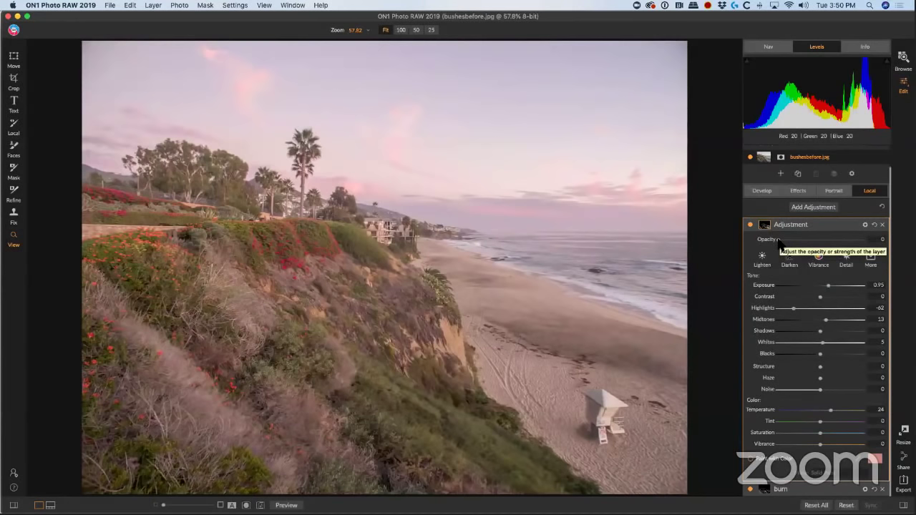
{"action": "left_click_drag", "start_coordinate": [778, 240], "coordinate": [817, 240]}
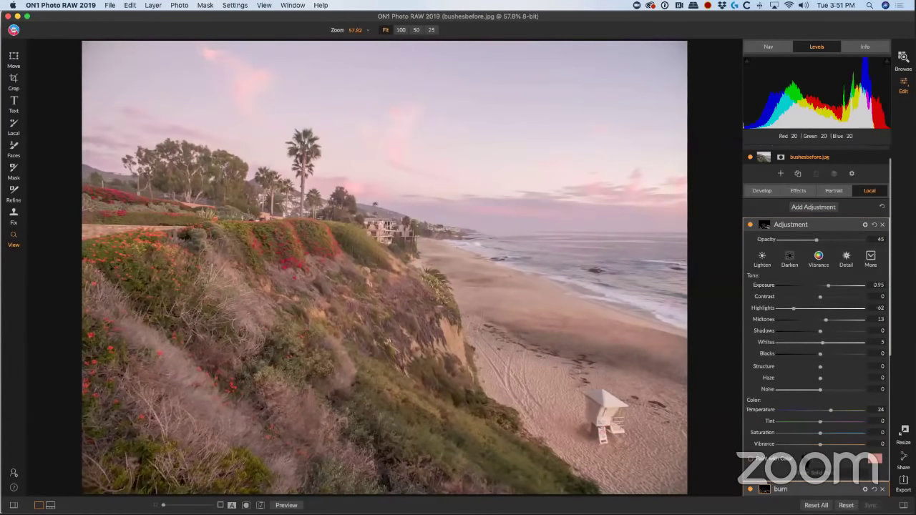
{"action": "double_click", "coordinate": [799, 489]}
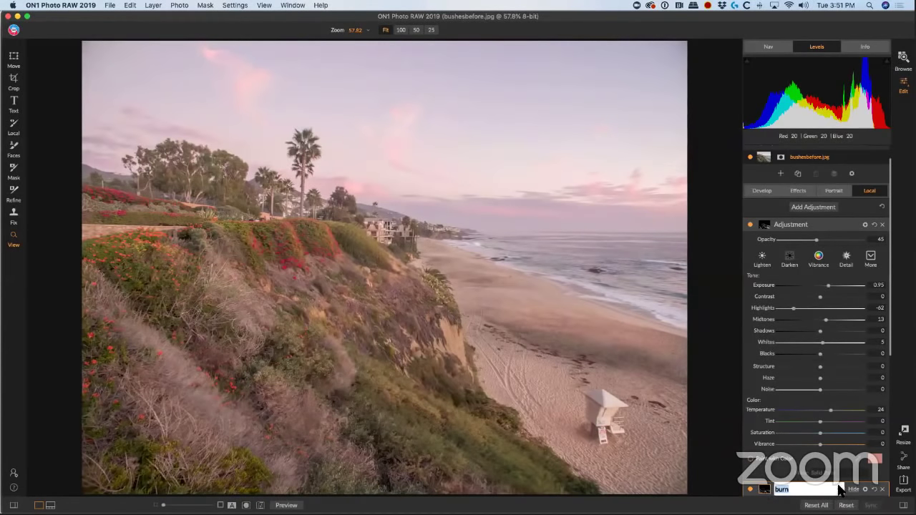
{"action": "left_click", "coordinate": [836, 221]}
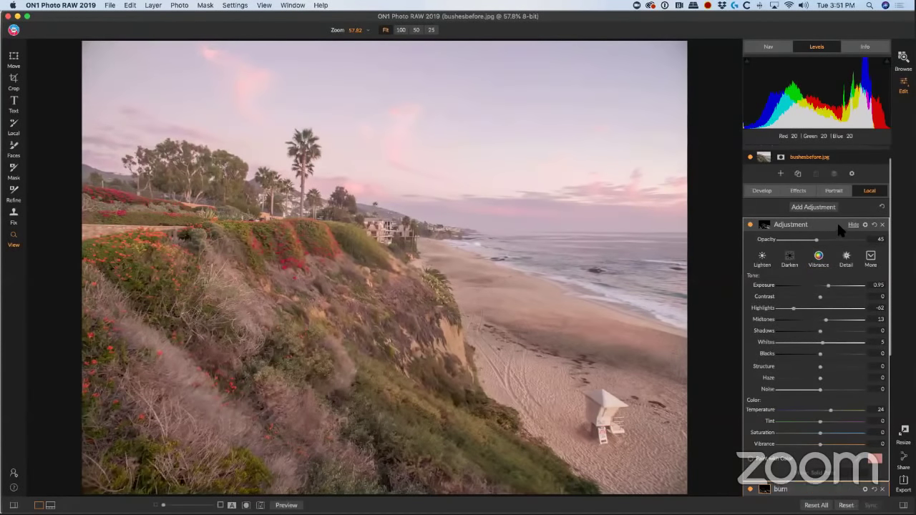
{"action": "double_click", "coordinate": [797, 225]}
{"action": "left_click", "coordinate": [707, 212]}
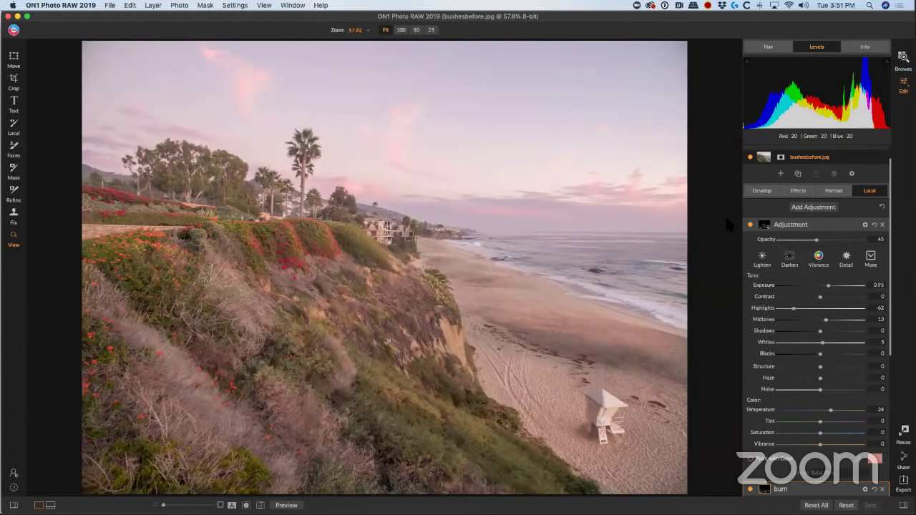
Set the whole photo's Develop contrast to 14 and vibrance to 12 with temperature at 0, and compare it with the original
{"action": "left_click", "coordinate": [760, 191]}
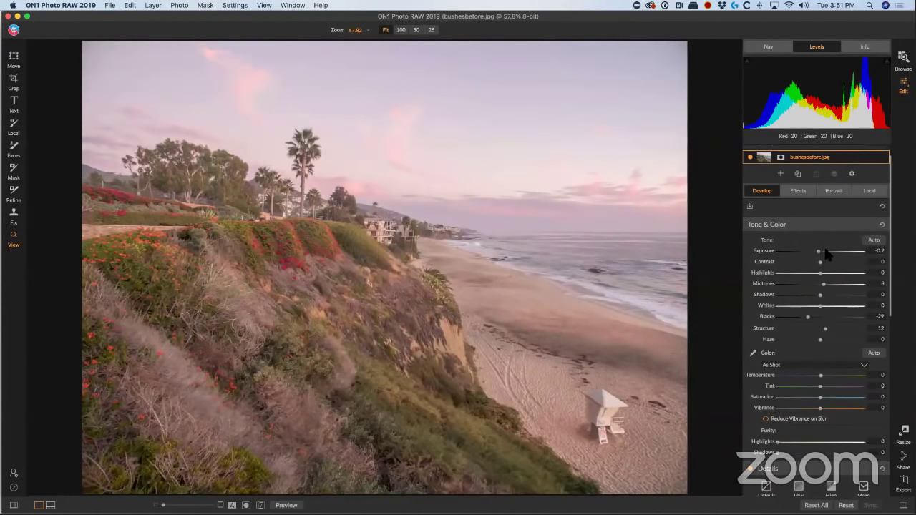
{"action": "mouse_move", "coordinate": [821, 265]}
{"action": "left_mouse_down"}
{"action": "mouse_move", "coordinate": [837, 264]}
{"action": "mouse_move", "coordinate": [818, 262]}
{"action": "mouse_move", "coordinate": [826, 263]}
{"action": "left_mouse_up"}
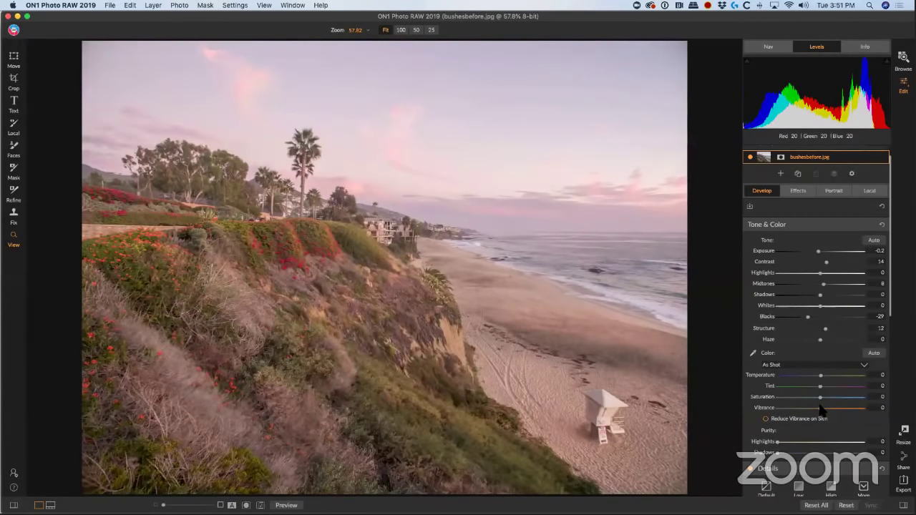
{"action": "left_click_drag", "start_coordinate": [820, 407], "coordinate": [825, 409]}
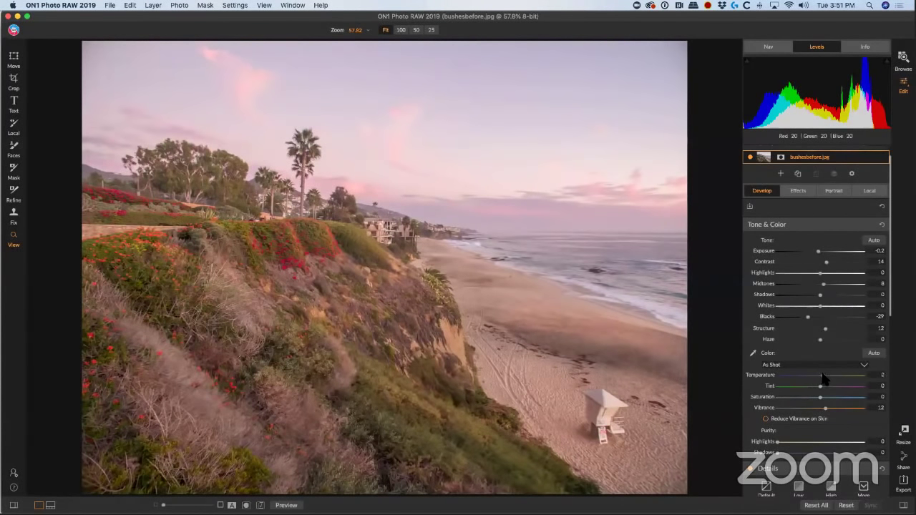
{"action": "mouse_move", "coordinate": [821, 378]}
{"action": "left_mouse_down"}
{"action": "mouse_move", "coordinate": [809, 379]}
{"action": "mouse_move", "coordinate": [818, 378]}
{"action": "left_mouse_up"}
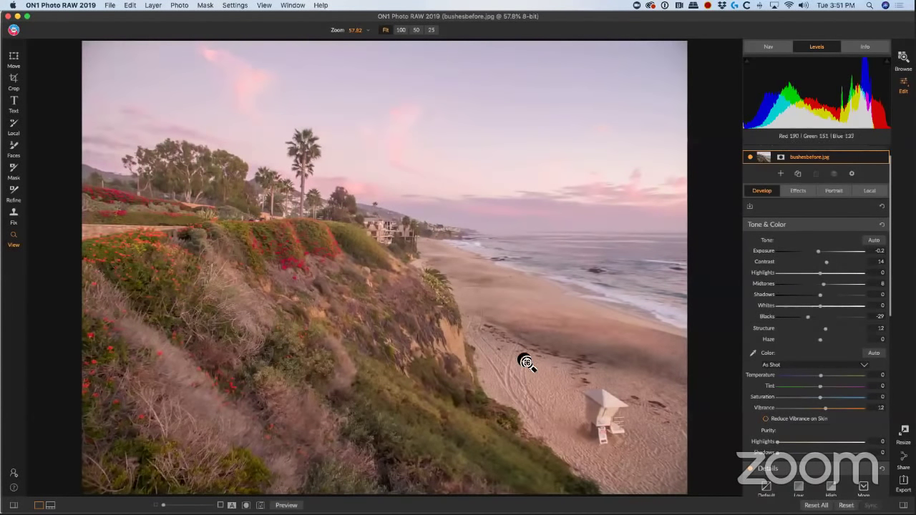
{"action": "left_click", "coordinate": [286, 506]}
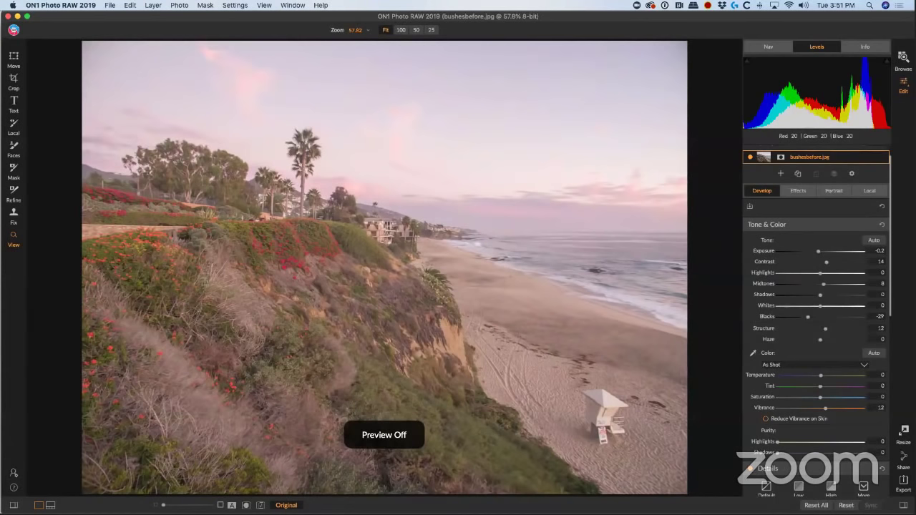
{"action": "left_click", "coordinate": [287, 506]}
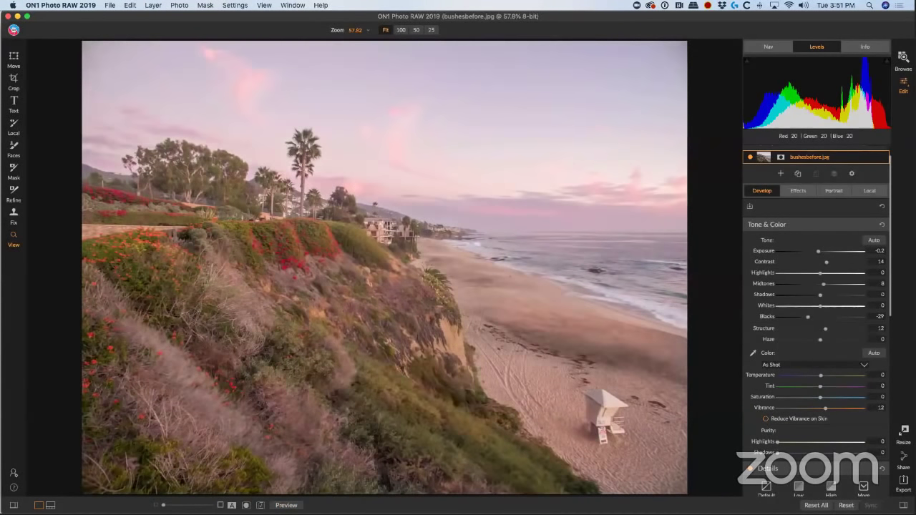